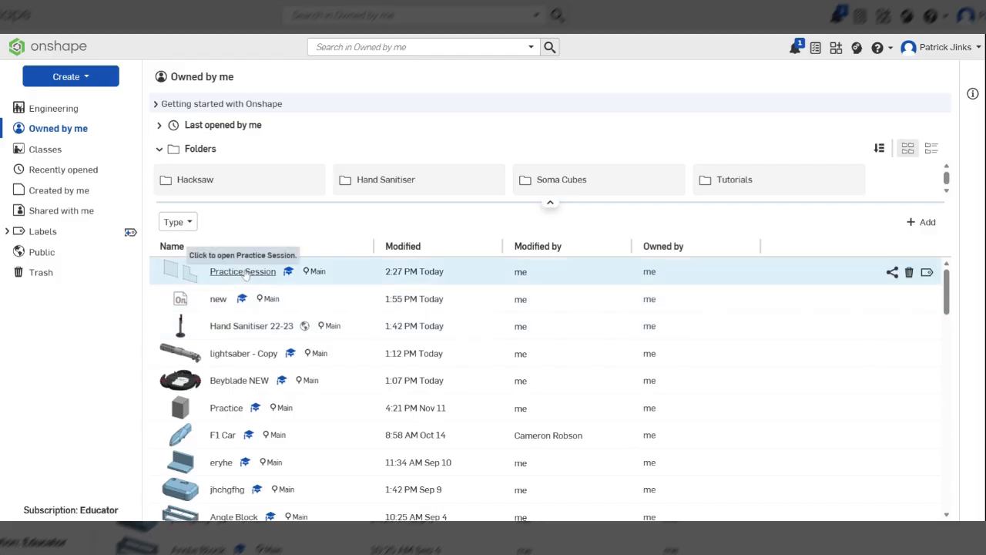
Open the Practice Session document and look over the three parts in Lesson 2.
click(243, 271)
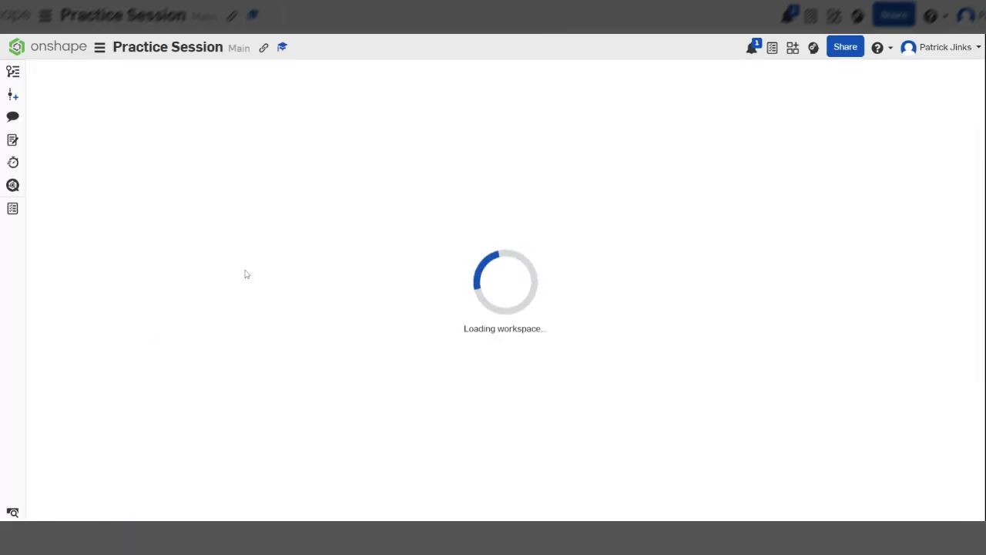
scroll(278, 267, down, 3)
scroll(407, 337, up, 3)
scroll(539, 308, down, 3)
mouse_move(540, 324)
right_down()
mouse_move(568, 302)
mouse_move(571, 326)
mouse_move(525, 305)
mouse_move(539, 333)
right_up()
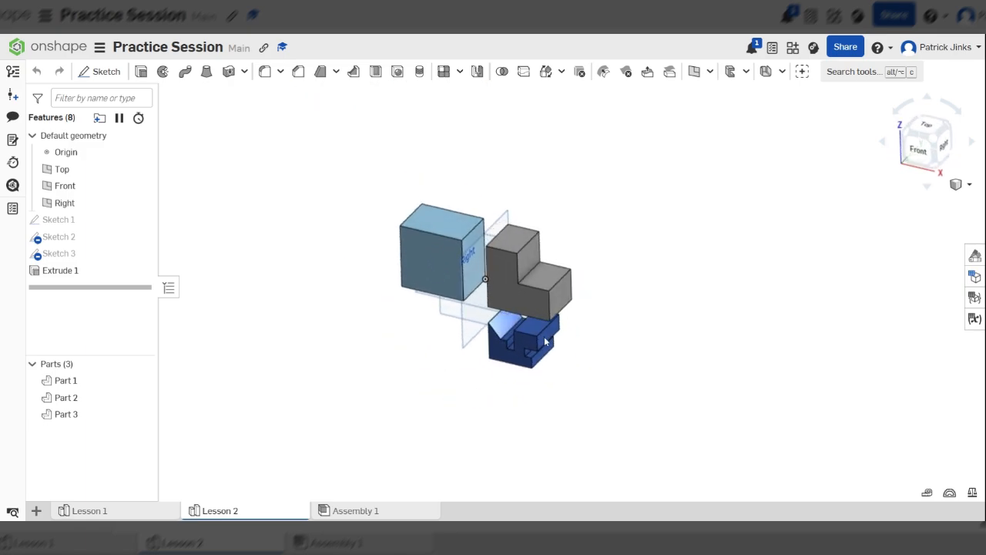
scroll(543, 339, up, 3)
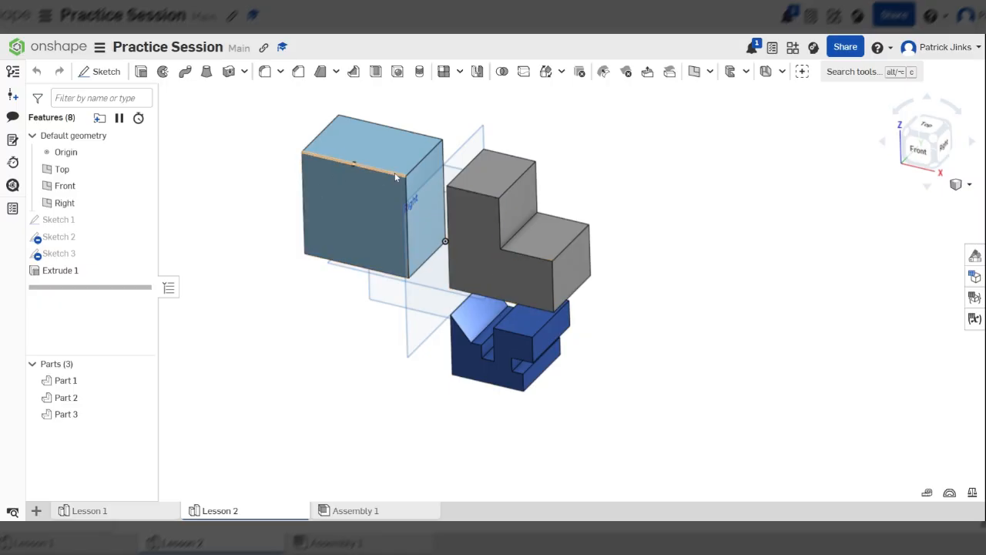
right_drag(585, 296, 638, 311)
right_drag(477, 374, 505, 372)
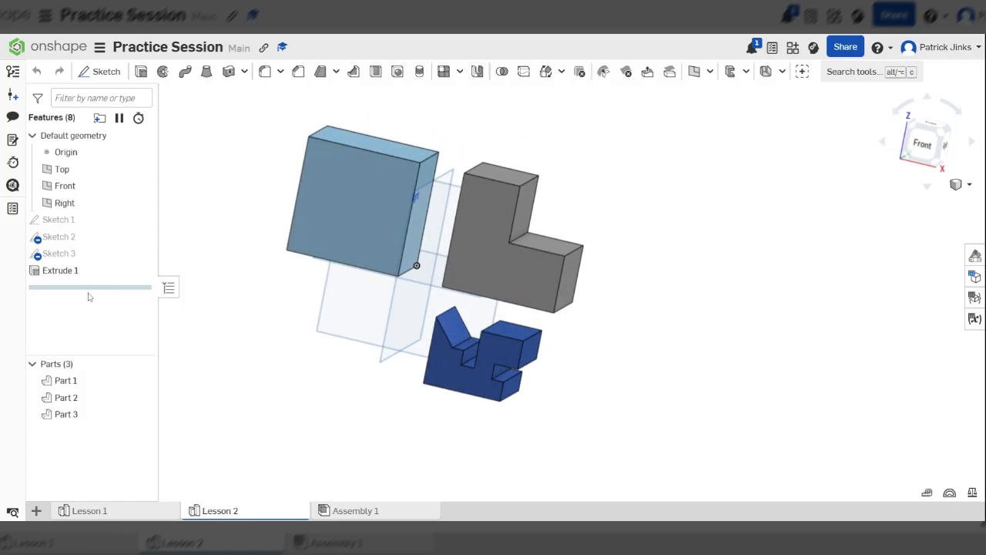
Create a new Part Studio in the document and rename it Lesson 3.
click(36, 511)
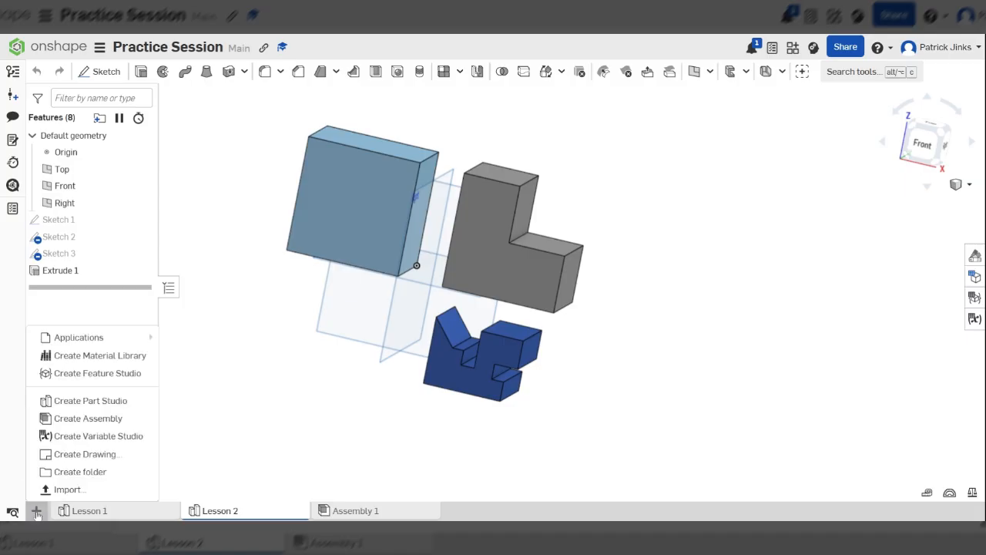
click(87, 403)
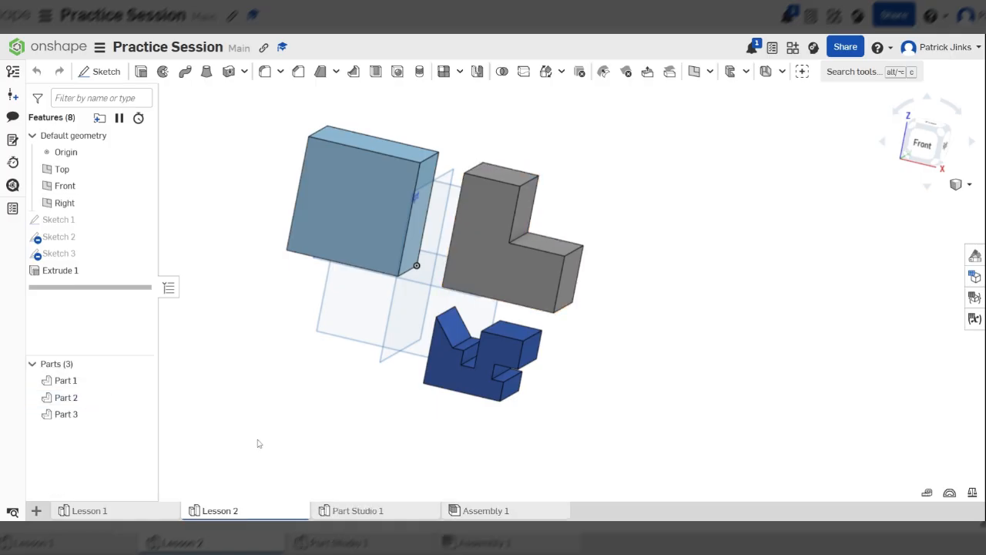
right_click(335, 517)
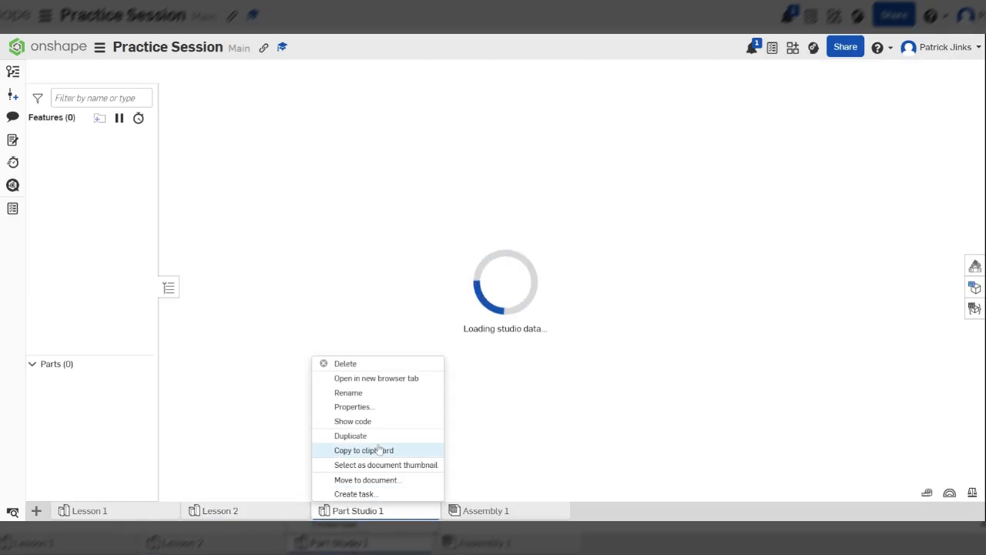
click(348, 393)
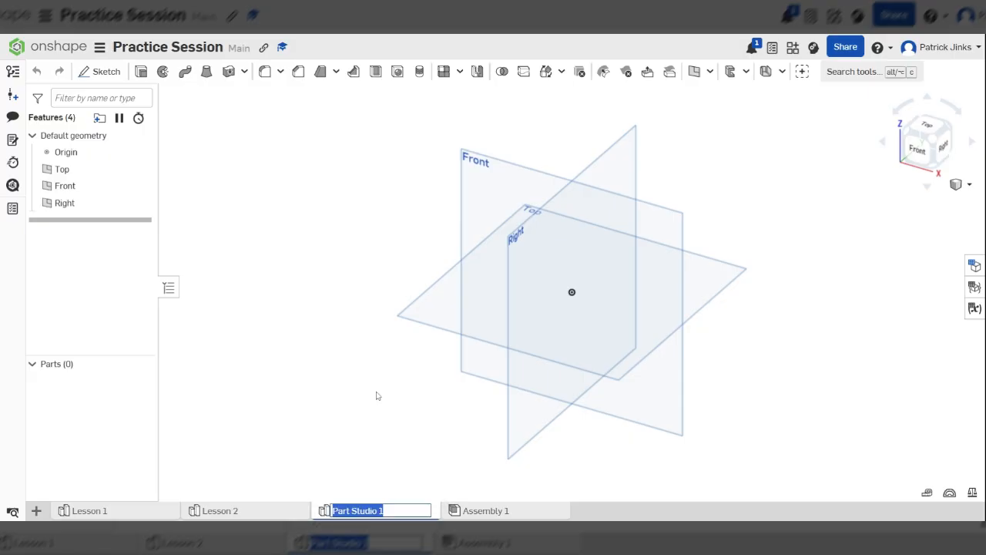
text(Lesson 3)
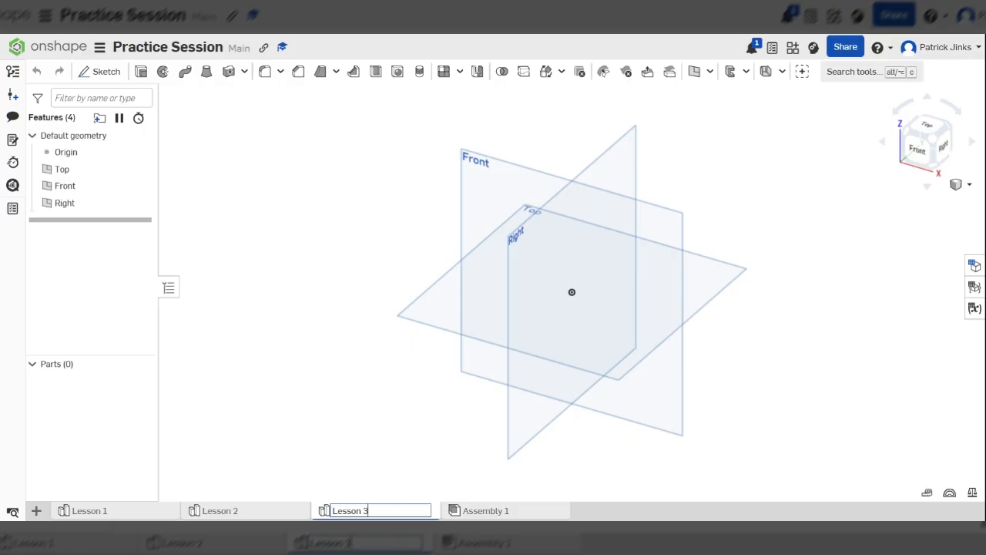
key(Return)
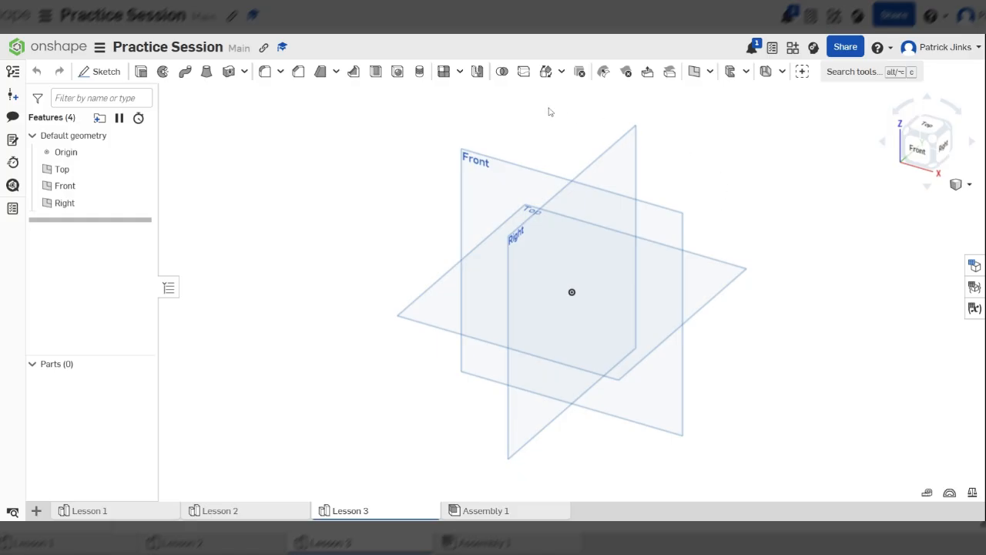
Start a sketch on the Front plane and draw a corner rectangle about 106 mm wide and 100 mm high from the origin.
click(98, 72)
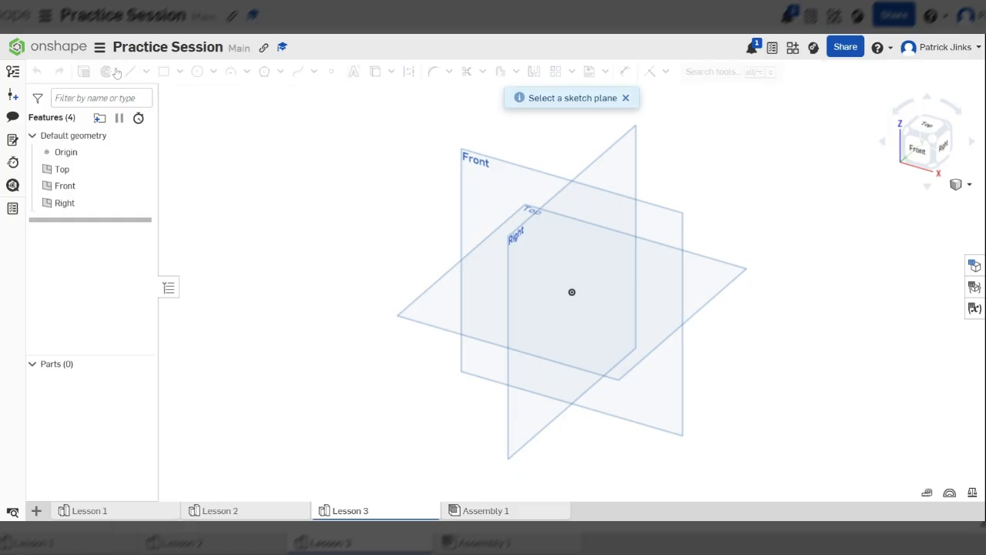
click(480, 178)
key(n)
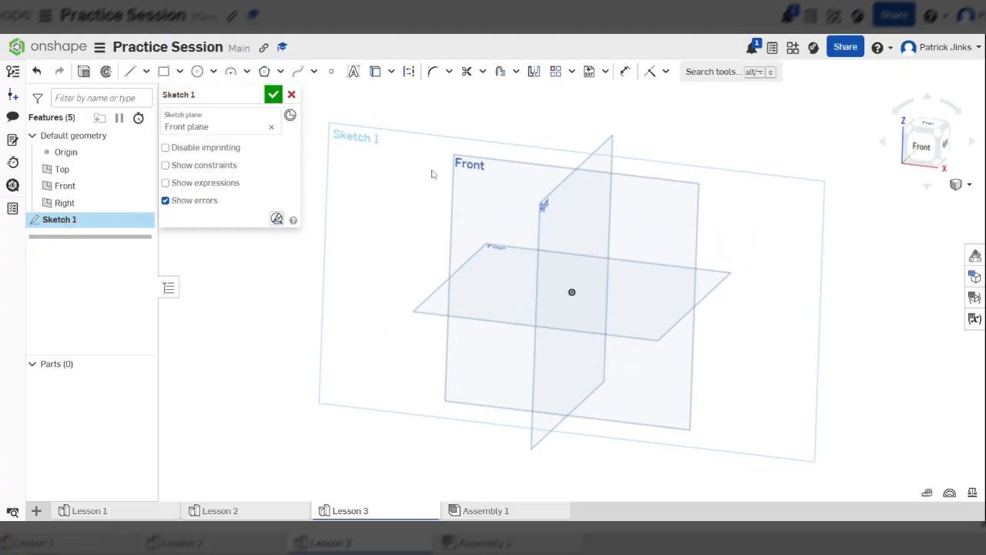
scroll(565, 260, up, 4)
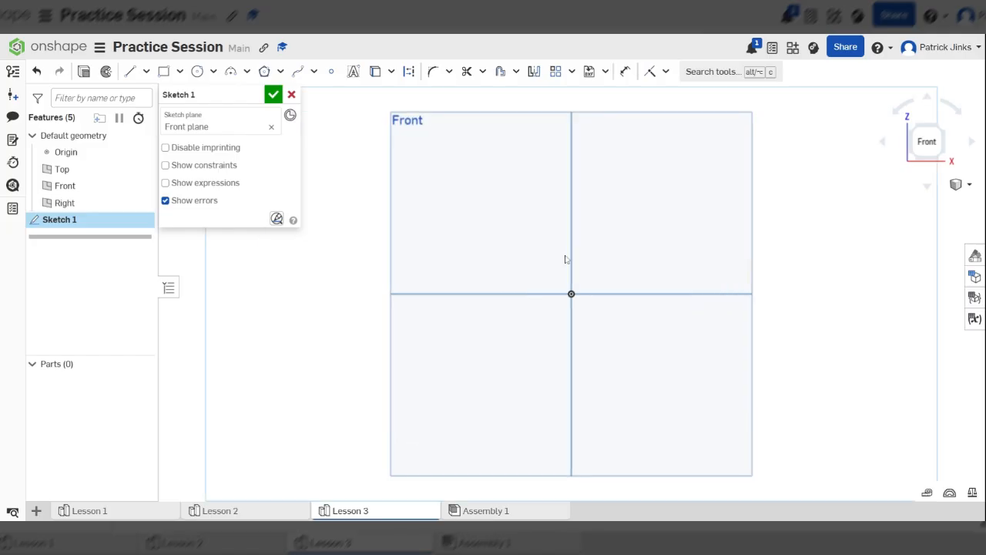
click(163, 72)
scroll(678, 320, down, 3)
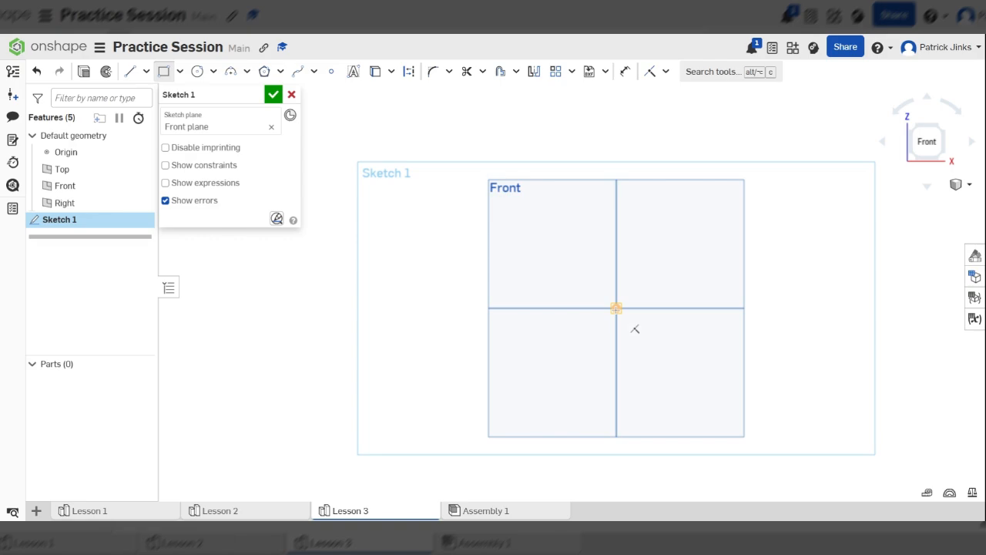
click(617, 308)
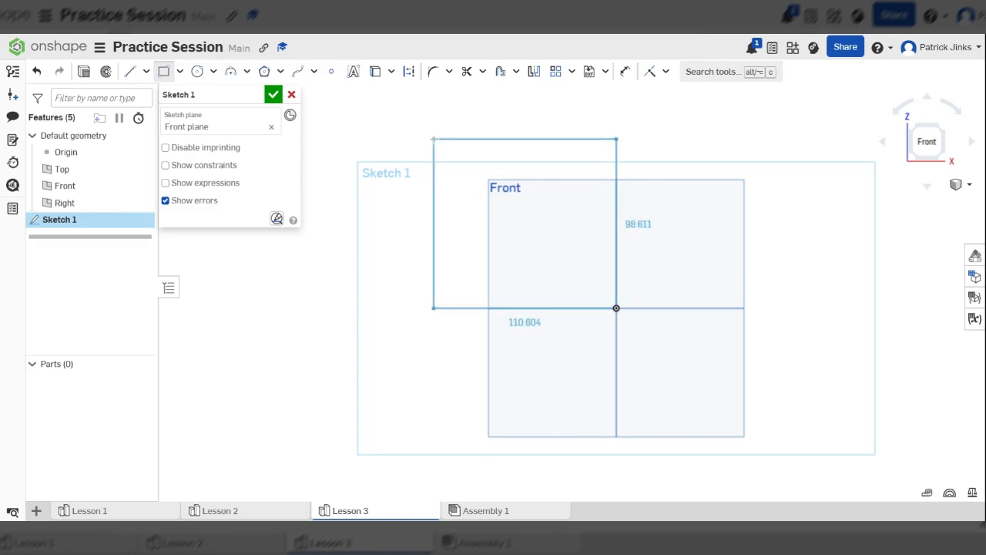
click(435, 136)
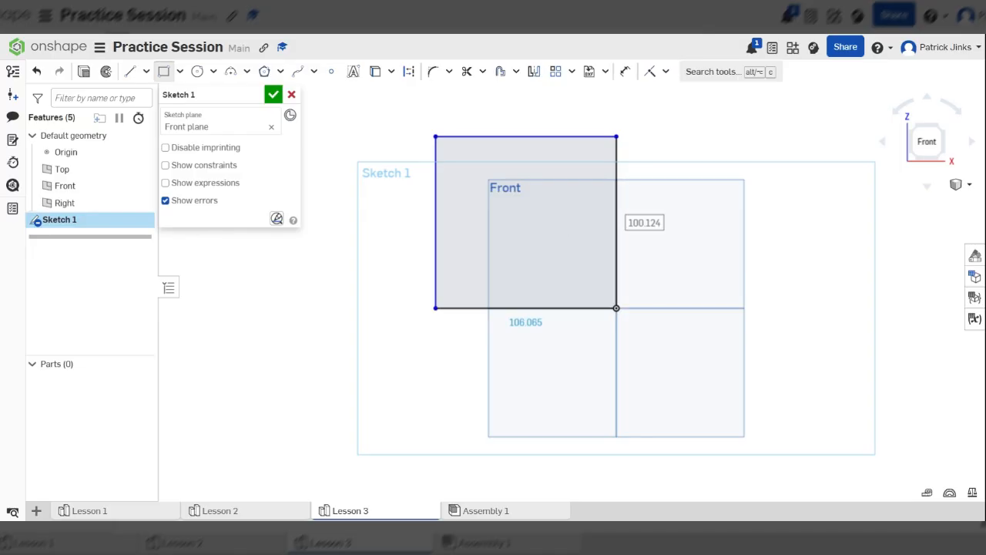
Set the rectangle's height and width to 100 mm each.
text(100)
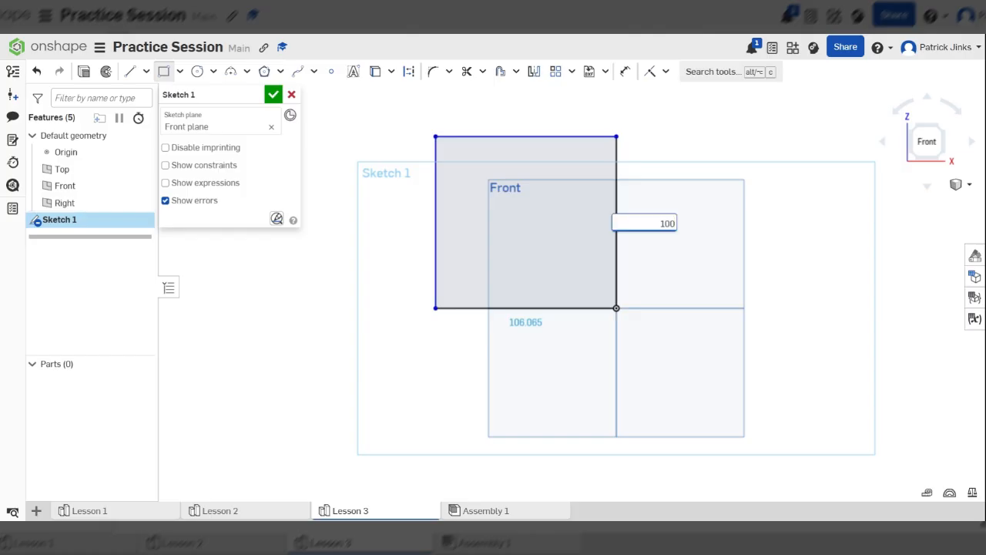
key(Return)
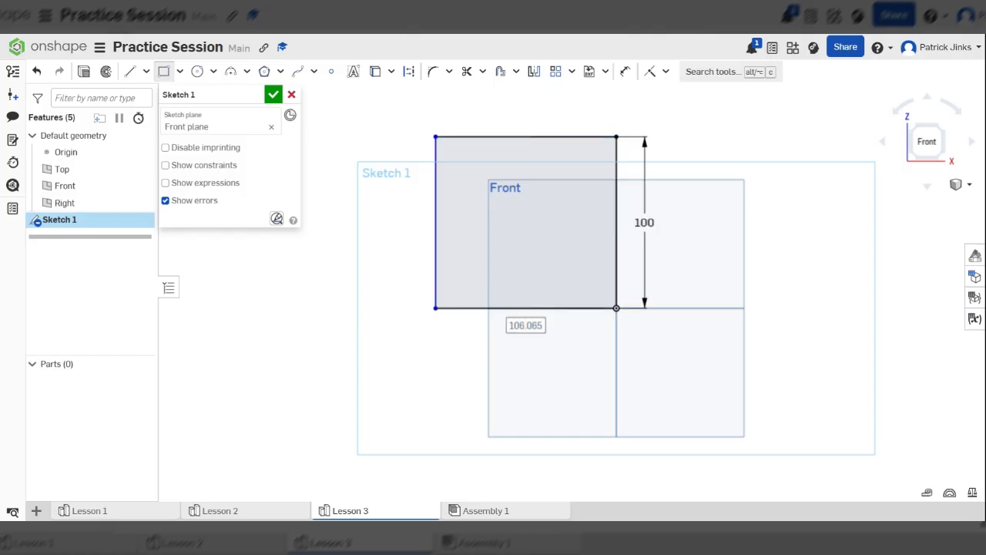
text(100)
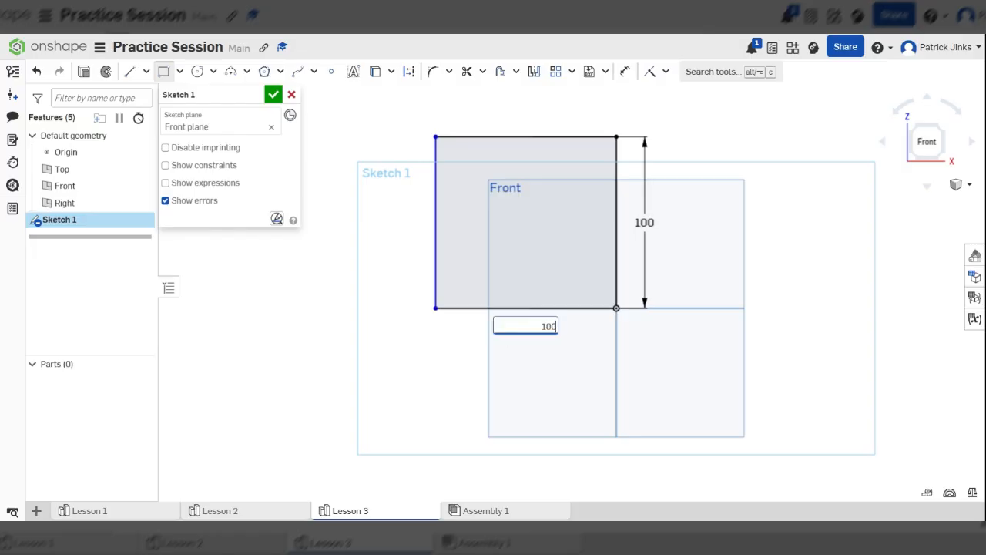
key(Return)
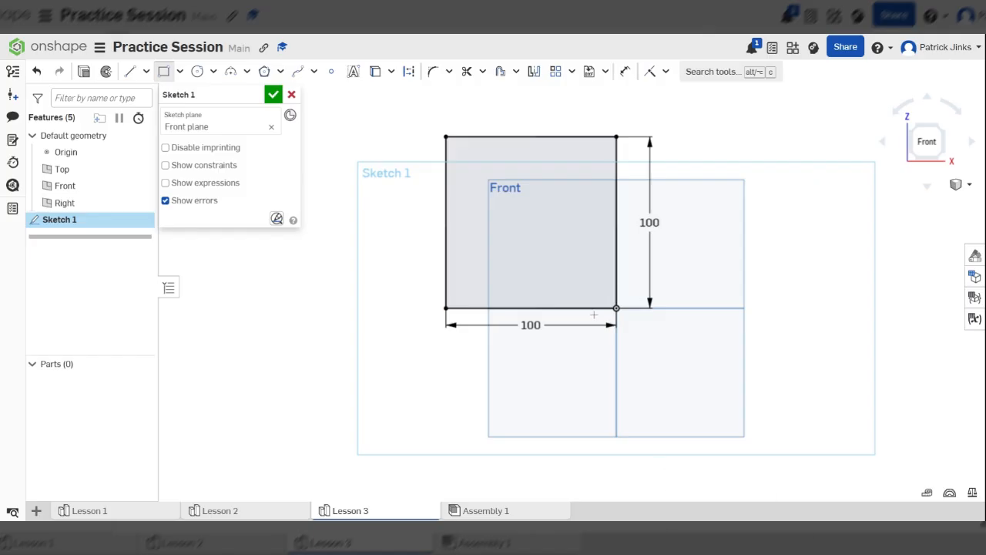
Extrude the square sketch as a new solid with a blind depth of 100 mm.
click(84, 71)
right_drag(678, 211, 609, 210)
click(269, 202)
text(10)
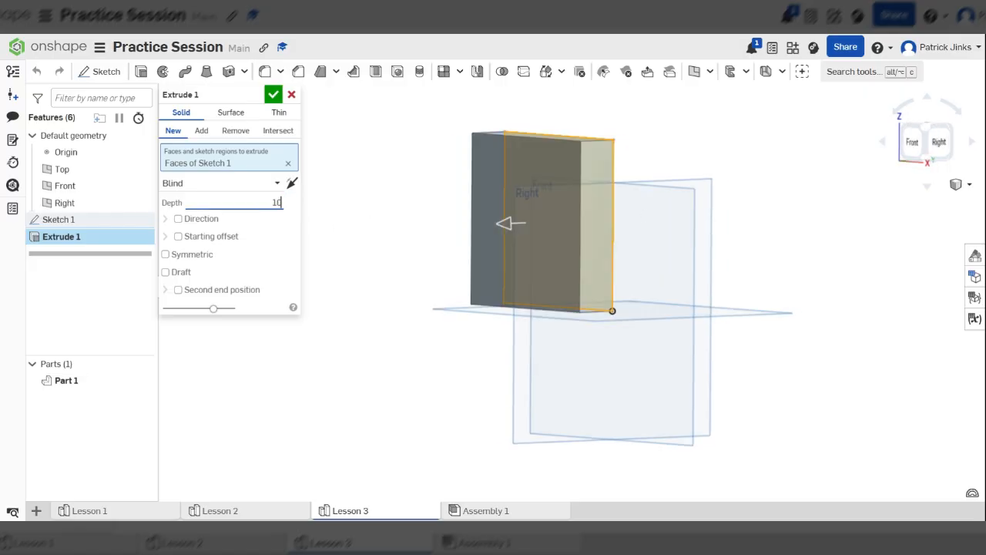
text(0)
key(Return)
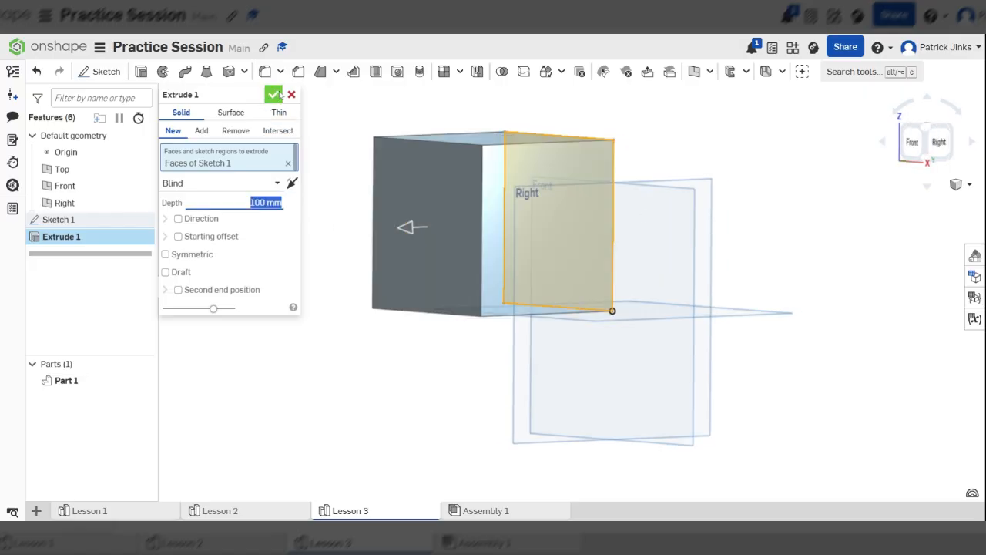
click(273, 94)
Examine the cube's faces from the front and from several angles.
scroll(832, 224, down, 3)
right_drag(832, 224, 808, 302)
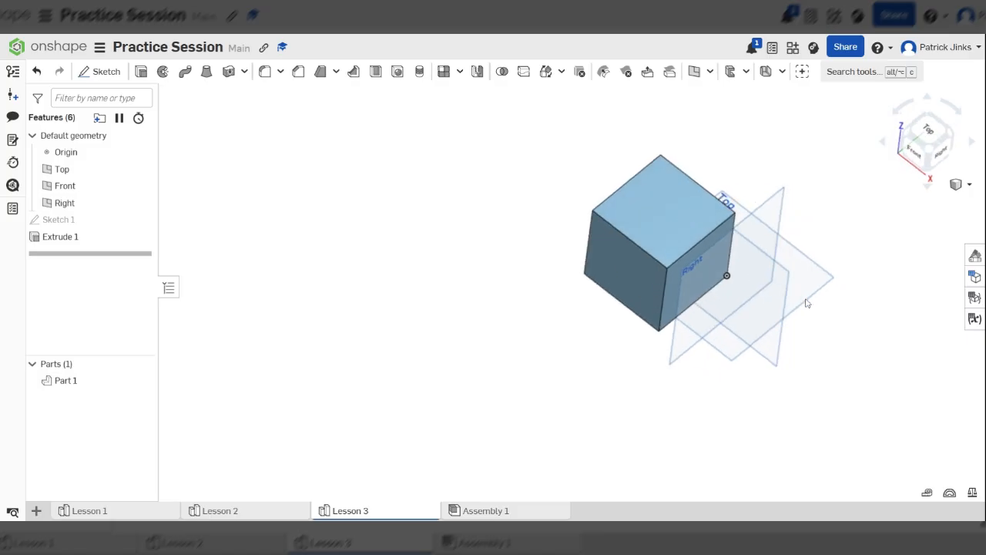
click(916, 157)
scroll(840, 329, down, 2)
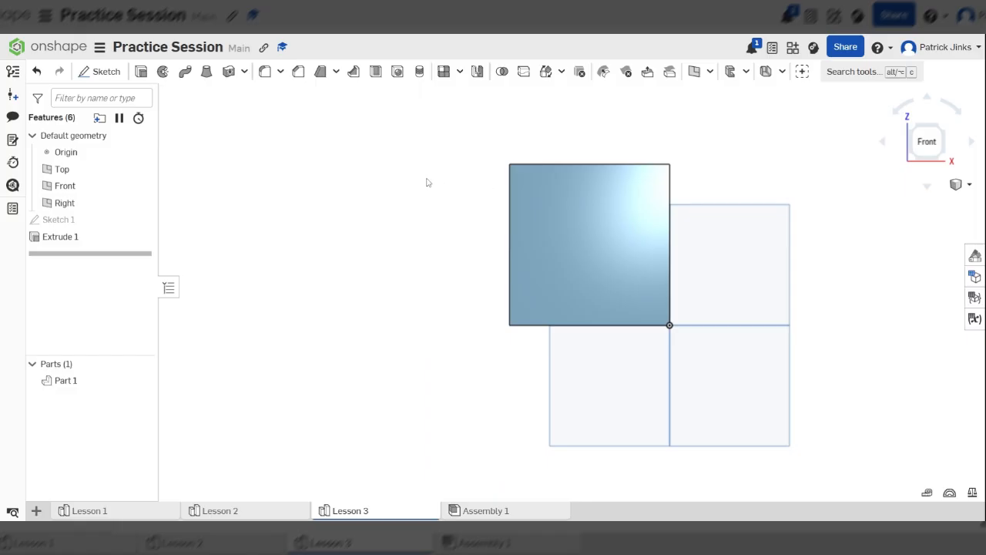
right_drag(623, 236, 719, 196)
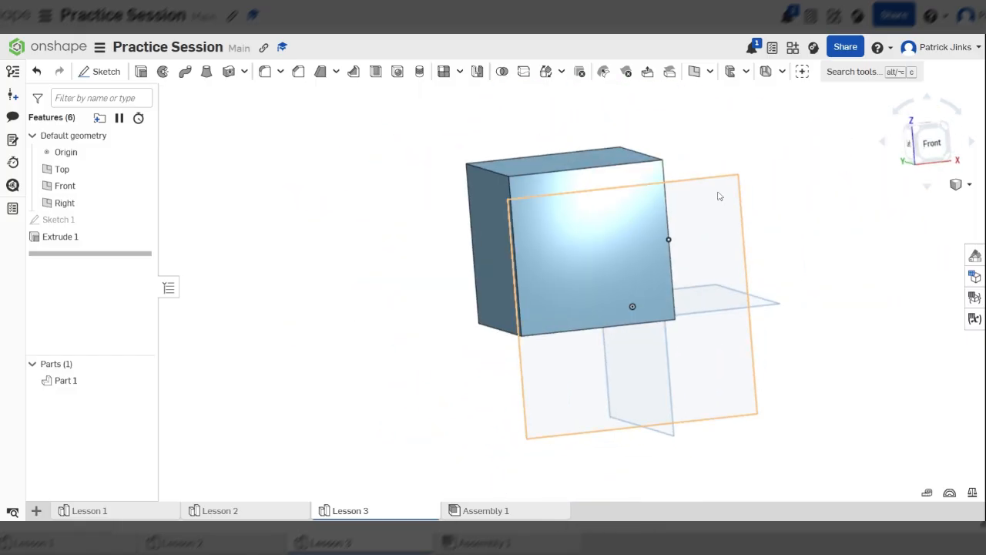
click(924, 151)
click(477, 179)
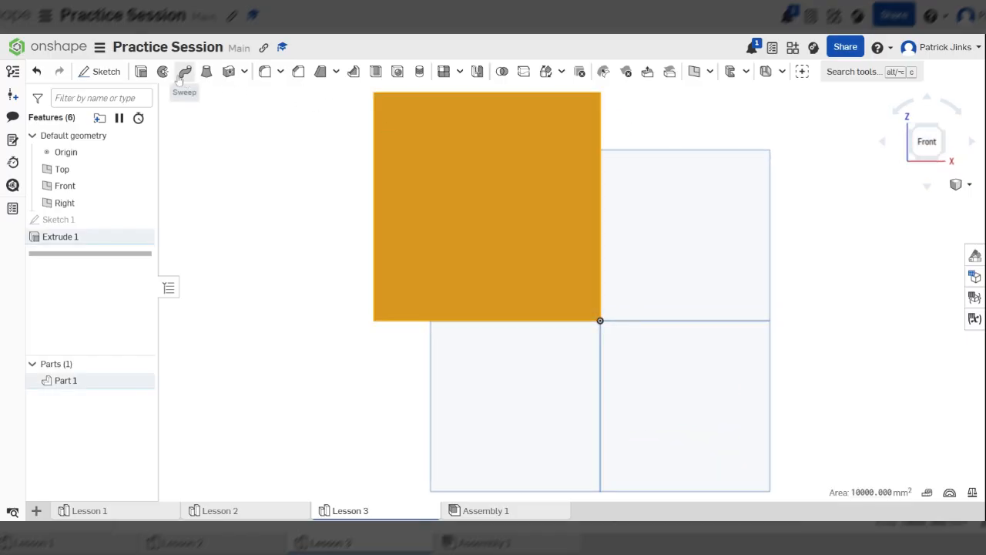
click(298, 188)
scroll(489, 202, down, 3)
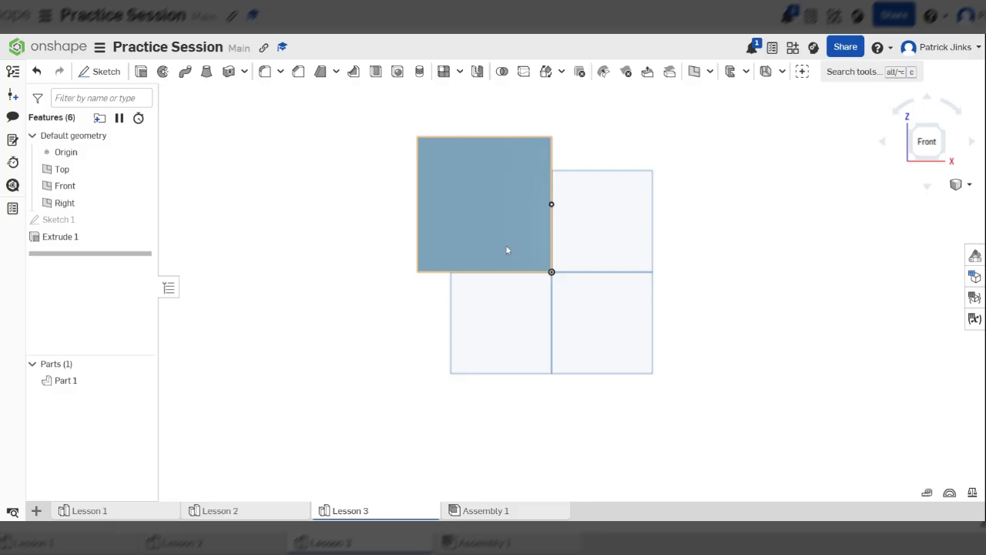
Start a sketch on the cube's left face and draw a circle about 63 mm in diameter near the face's centre.
right_drag(492, 205, 440, 199)
click(440, 199)
mouse_move(551, 205)
right_down()
mouse_move(551, 216)
mouse_move(540, 213)
right_up()
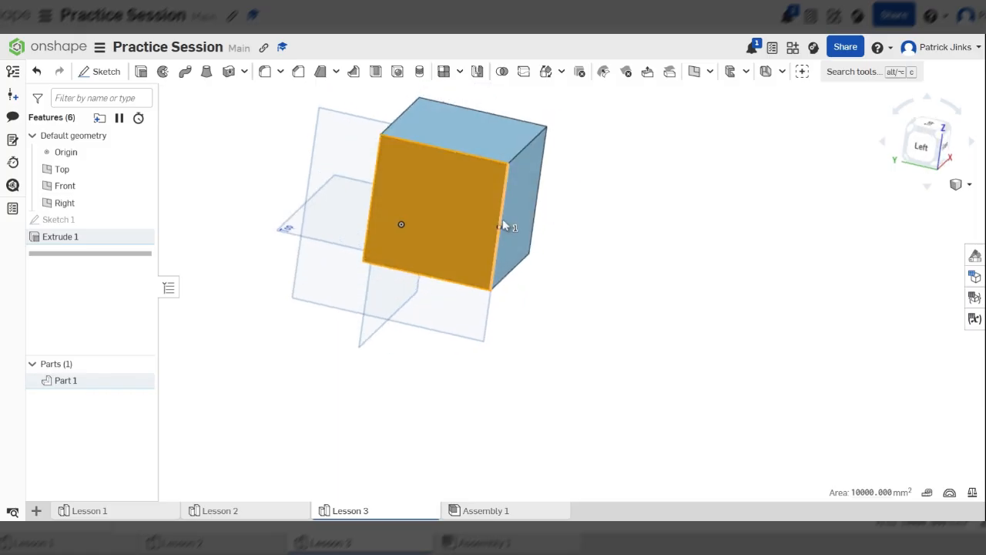
key(n)
scroll(639, 323, up, 3)
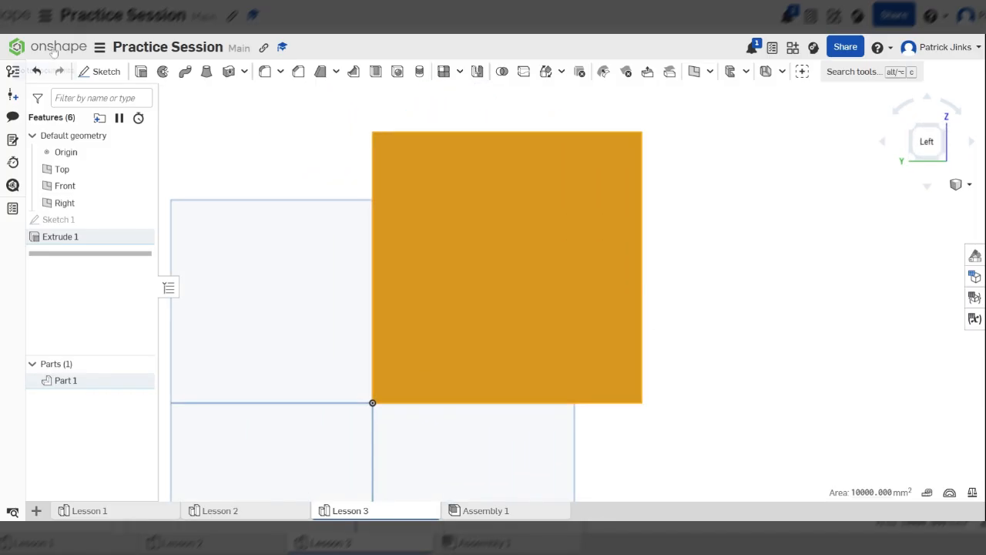
click(100, 74)
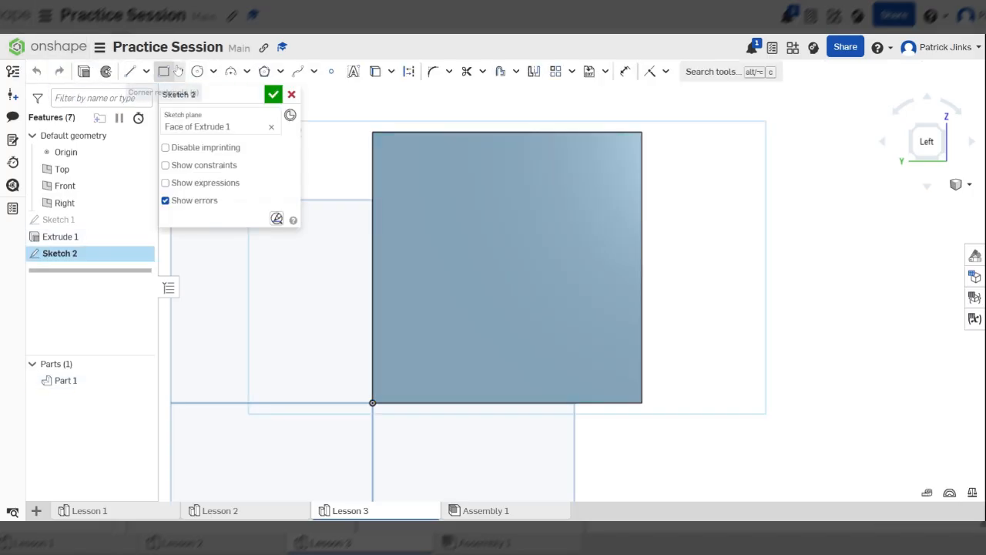
click(197, 71)
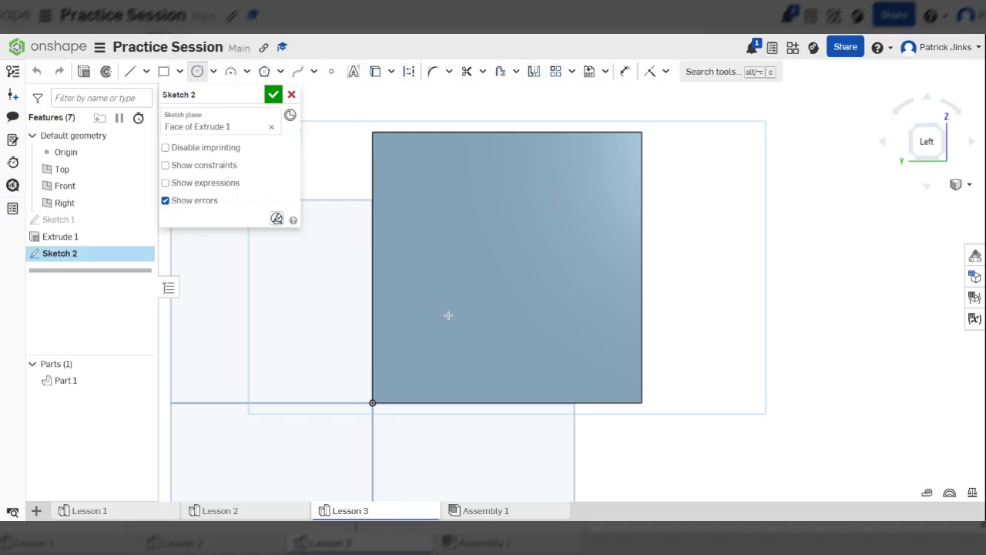
click(505, 259)
click(581, 220)
Extrude the left-face circle outward as material added to the cube, trying blind depths of 67 mm and 47 mm.
right_drag(625, 331, 676, 306)
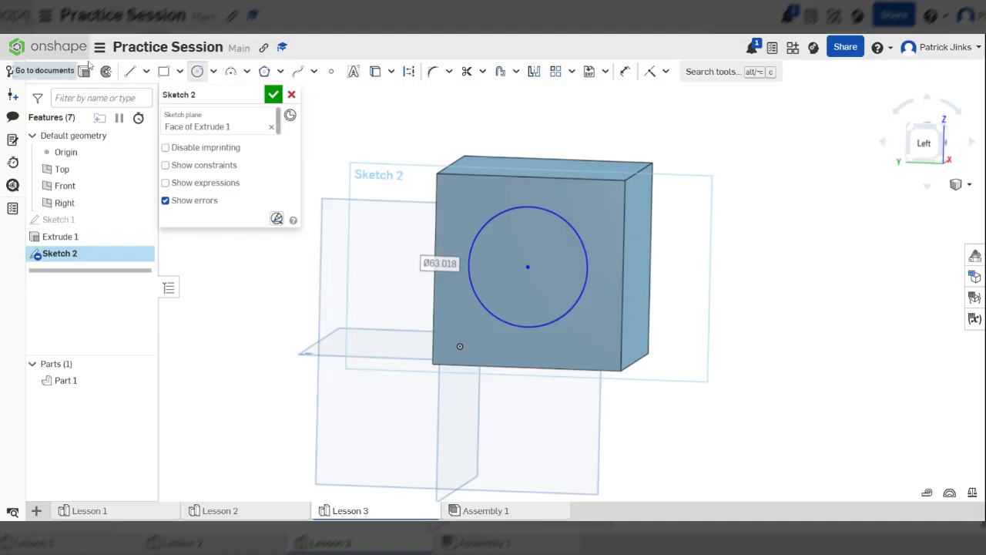
click(82, 72)
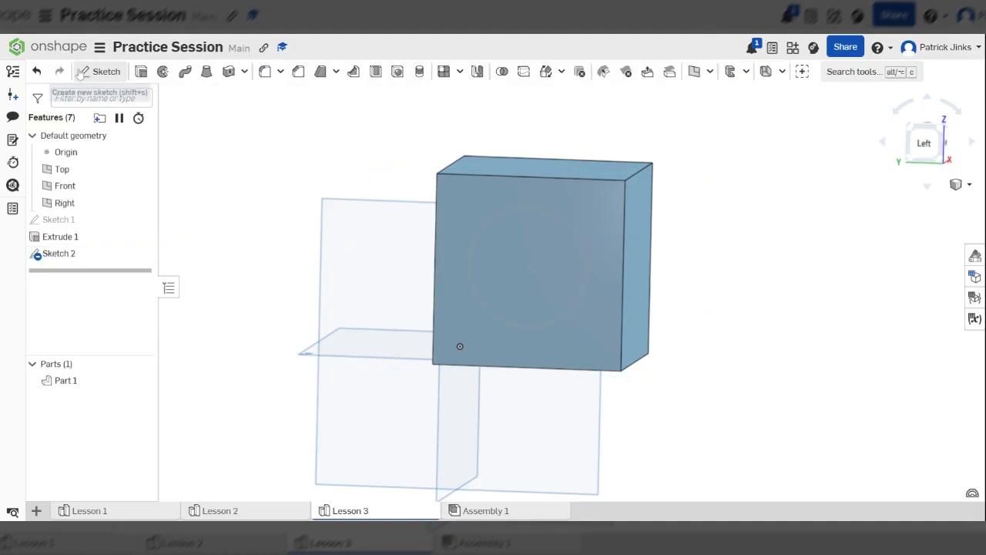
right_drag(775, 301, 694, 312)
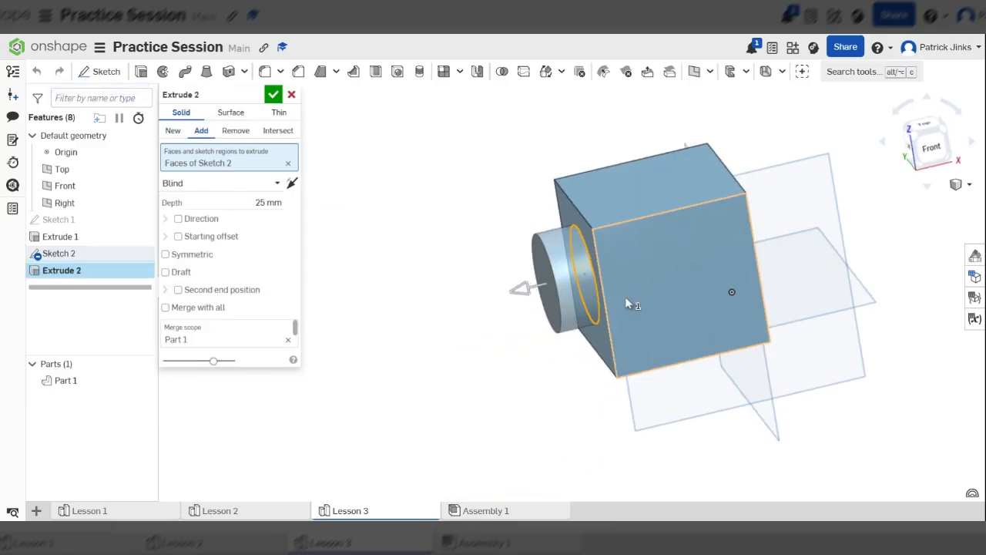
mouse_move(608, 193)
right_down()
mouse_move(614, 179)
mouse_move(613, 188)
right_up()
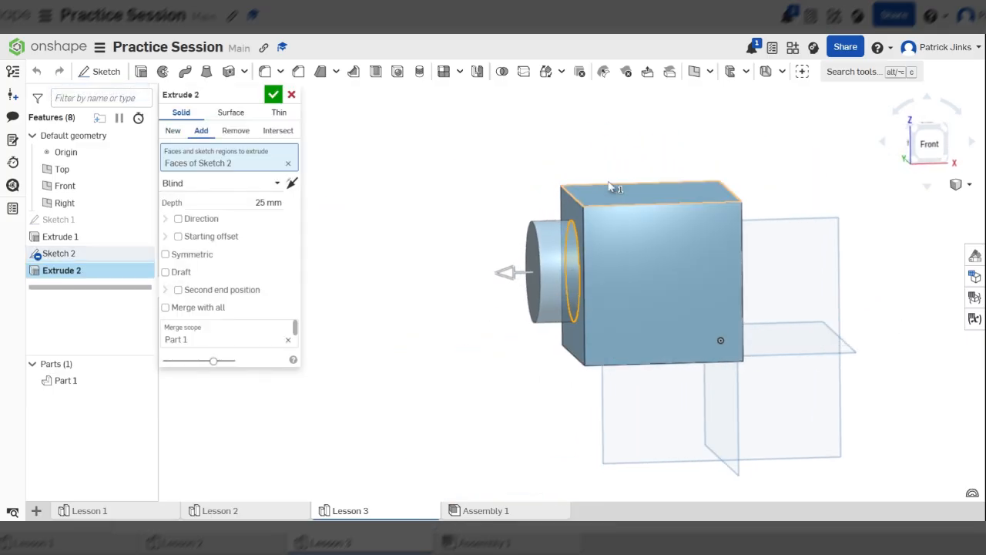
drag(506, 284, 447, 282)
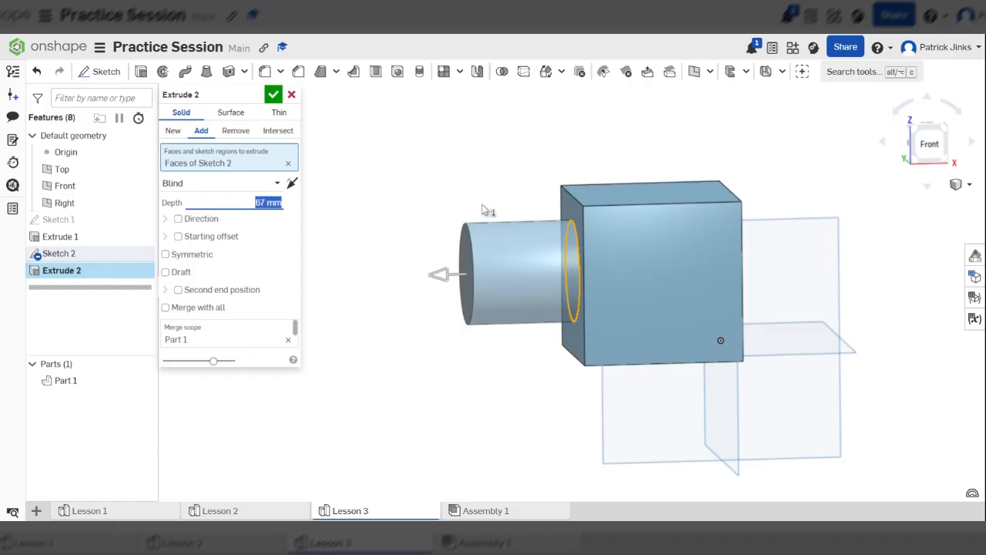
mouse_move(786, 284)
right_down()
mouse_move(813, 292)
mouse_move(828, 282)
mouse_move(830, 291)
mouse_move(815, 268)
mouse_move(789, 266)
right_up()
right_drag(796, 263, 823, 275)
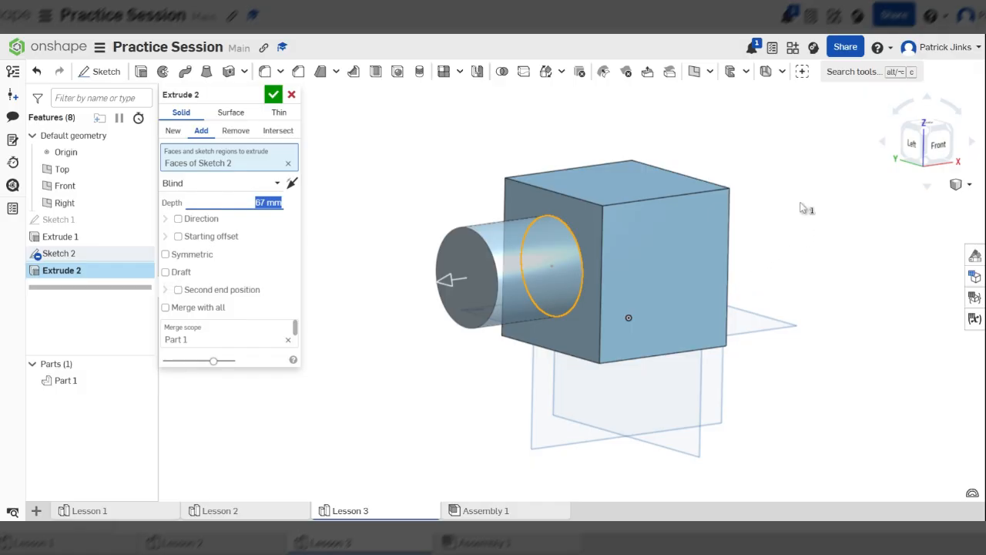
drag(451, 295, 482, 283)
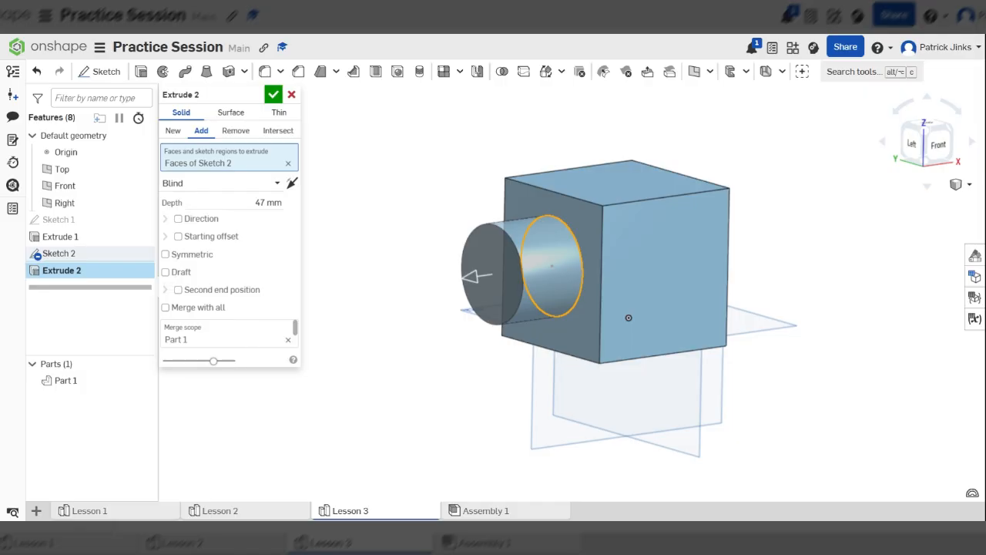
Try the extrusion as a separate new part at depths of 88 mm and 53 mm, and return it to adding material.
click(172, 131)
drag(478, 281, 420, 284)
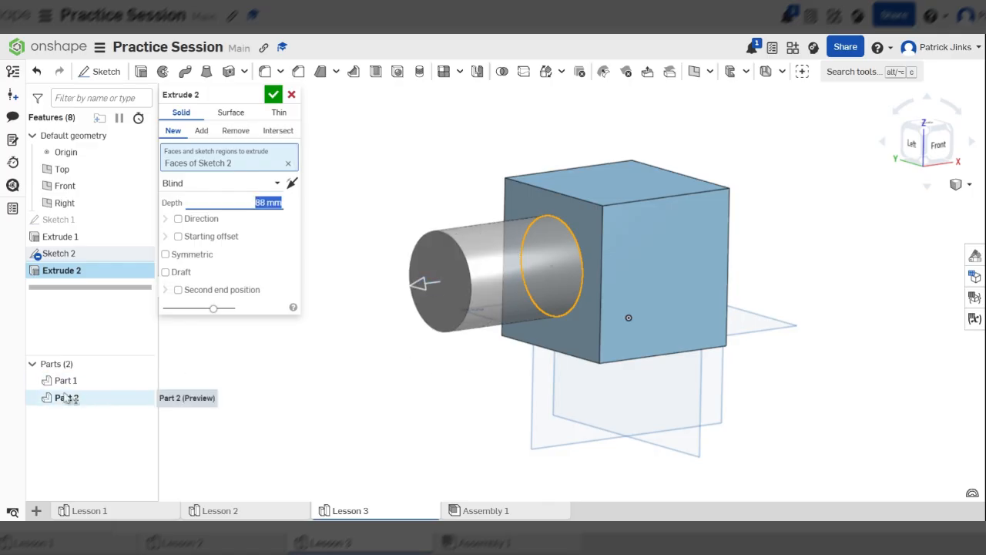
right_drag(500, 393, 458, 394)
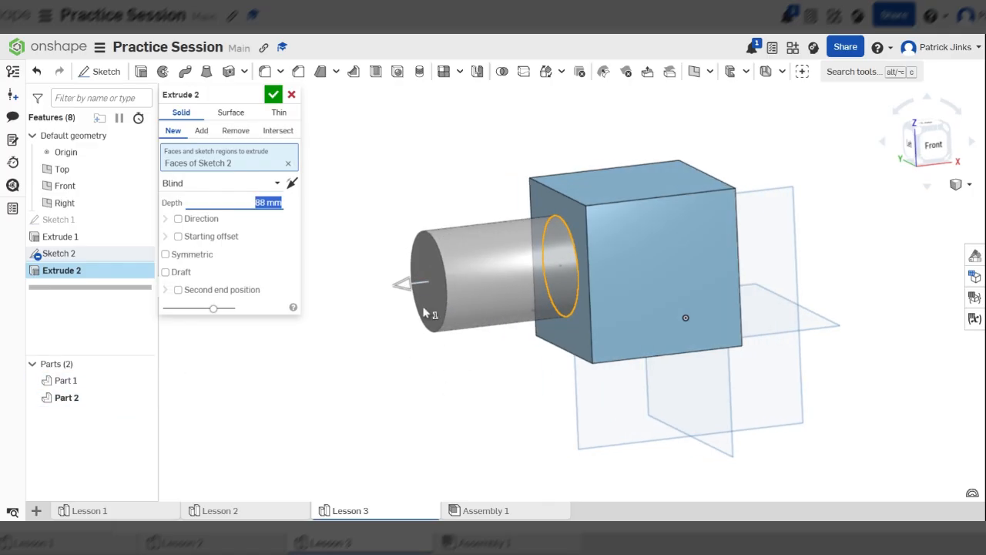
click(425, 283)
drag(722, 248, 512, 286)
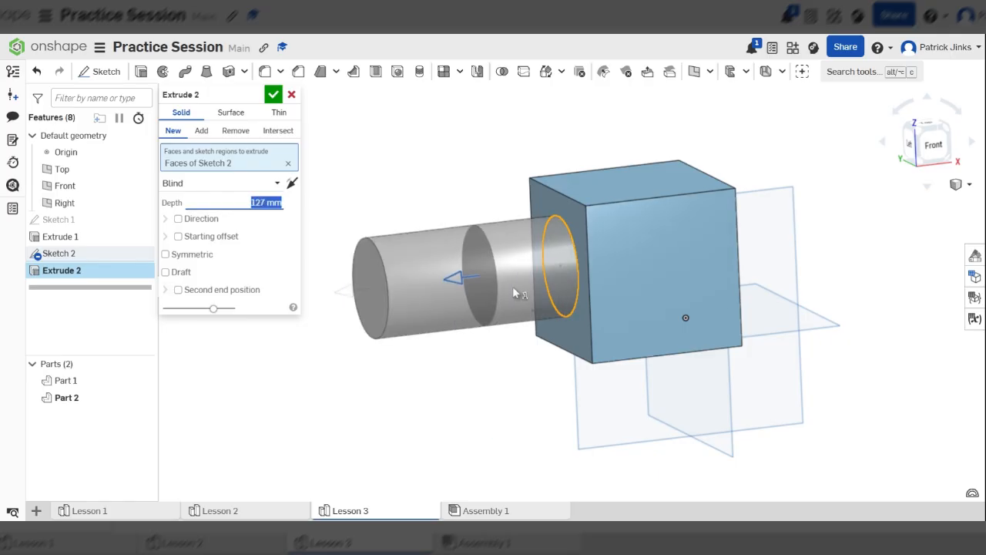
click(201, 131)
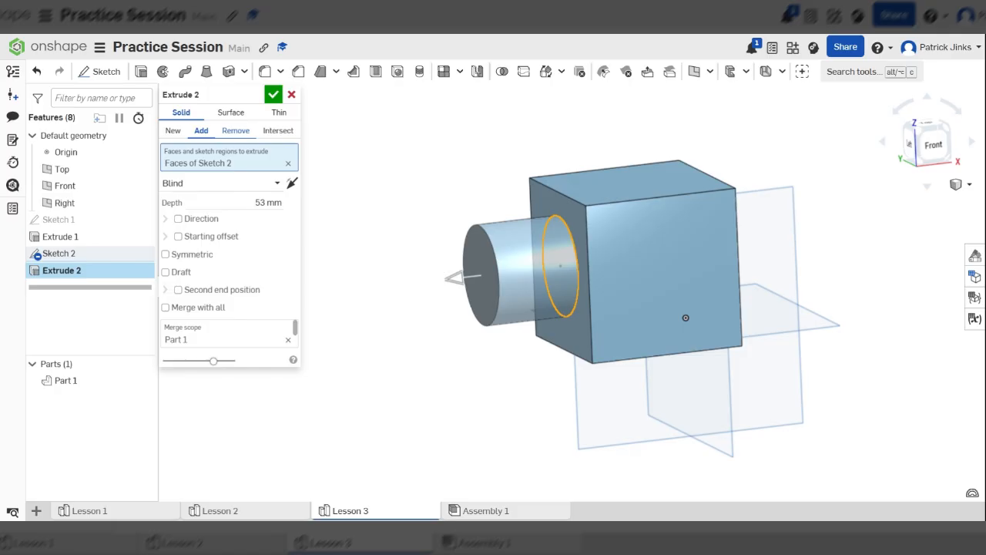
Switch the circle's extrusion to removing material and pull it outward to a depth of 132 mm.
click(234, 131)
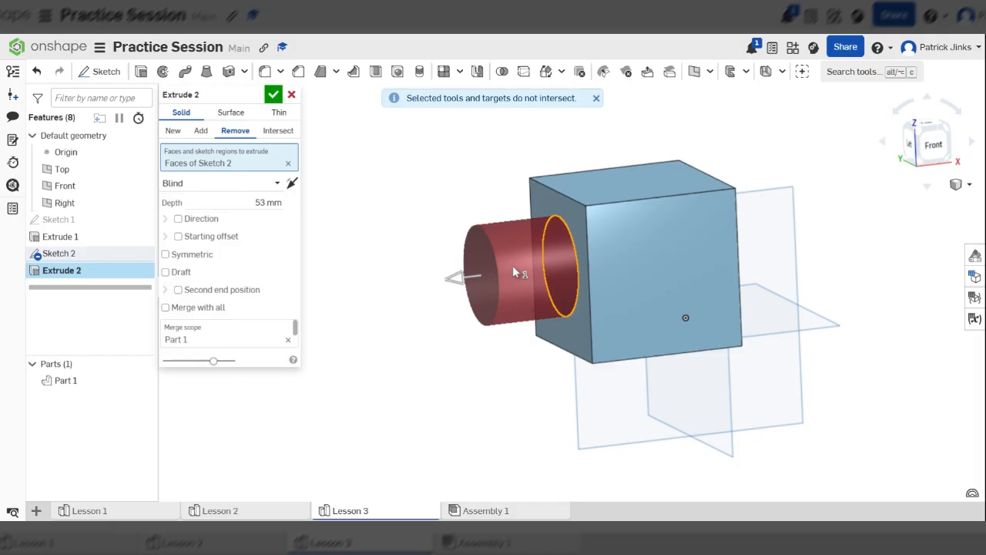
right_drag(524, 298, 570, 304)
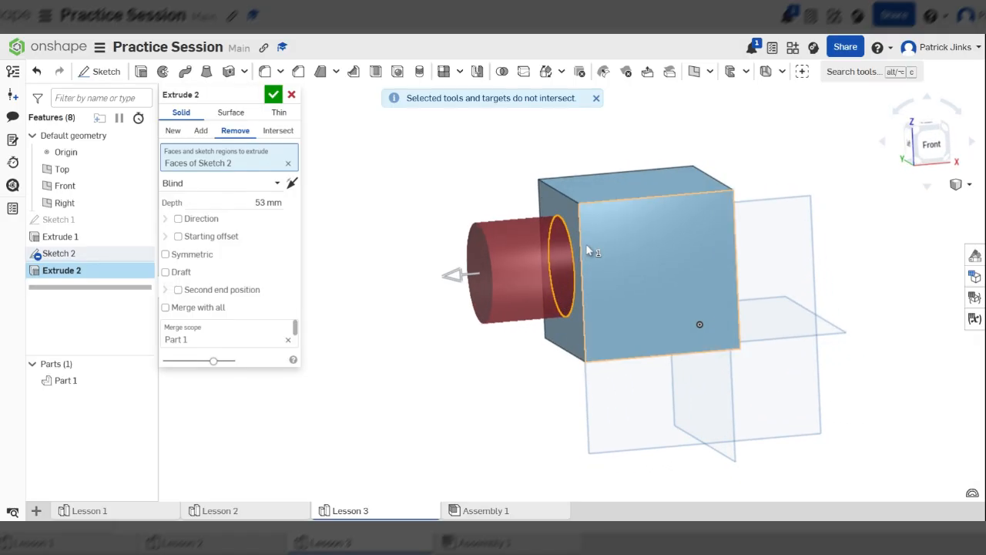
mouse_move(591, 250)
right_down()
mouse_move(473, 214)
mouse_move(621, 244)
mouse_move(580, 255)
right_up()
drag(461, 241, 339, 226)
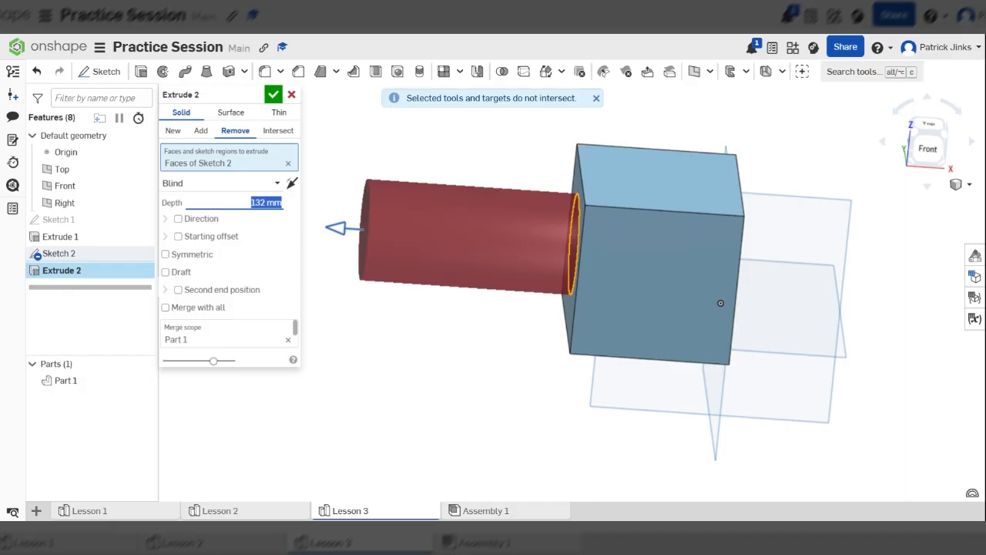
Reverse the circular cut so it passes through the cube with a blind depth of 266 mm, and accept the extrusion.
drag(339, 227, 584, 246)
right_drag(609, 300, 663, 327)
scroll(593, 231, up, 3)
drag(578, 262, 618, 267)
right_drag(619, 267, 616, 233)
drag(604, 236, 964, 306)
right_drag(613, 273, 683, 298)
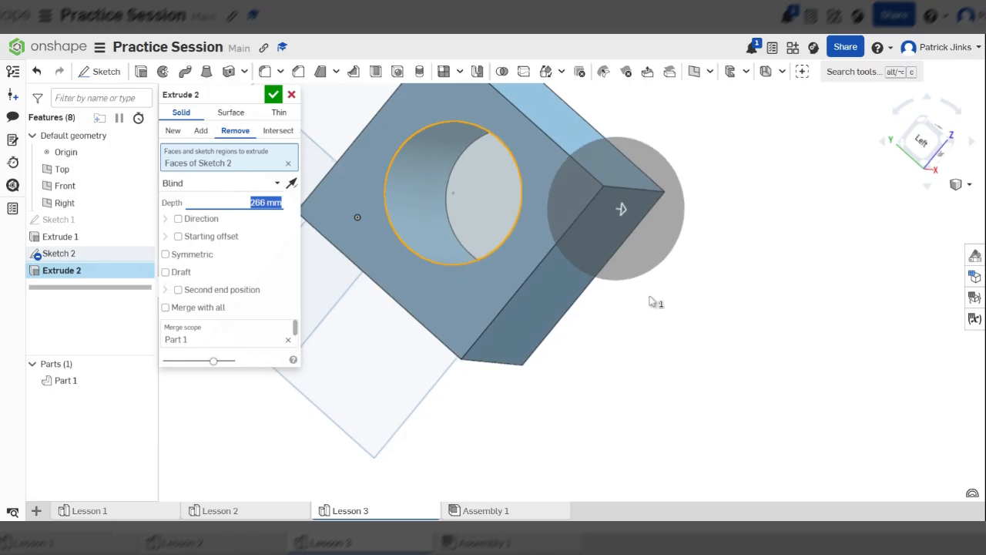
right_click(678, 297)
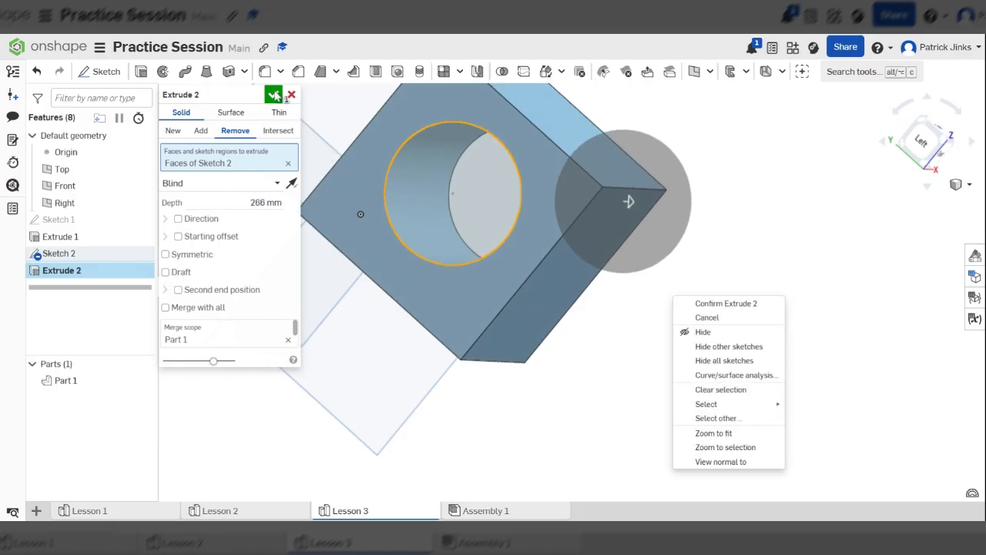
click(275, 95)
click(275, 96)
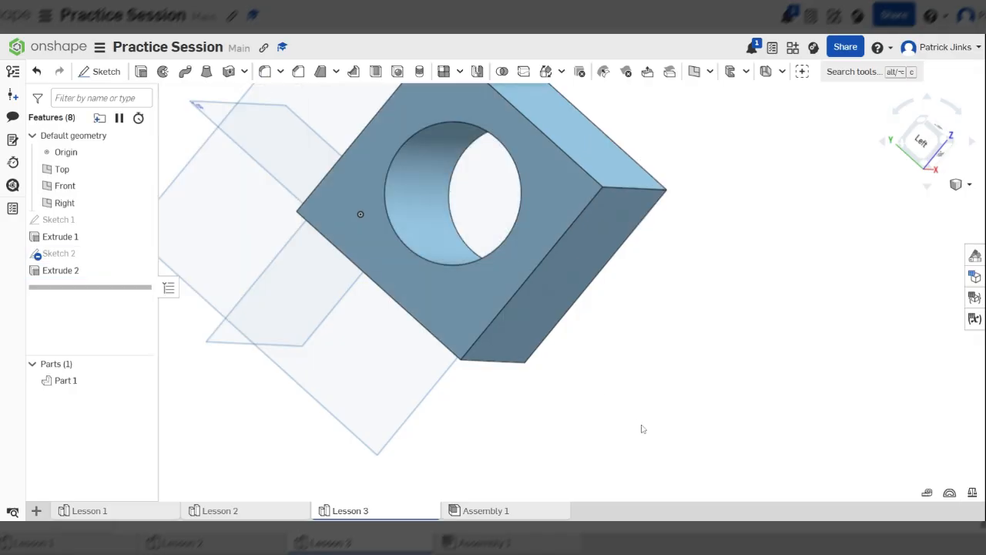
Examine the circular through hole from both sides of the cube.
scroll(628, 343, down, 3)
right_drag(656, 312, 583, 322)
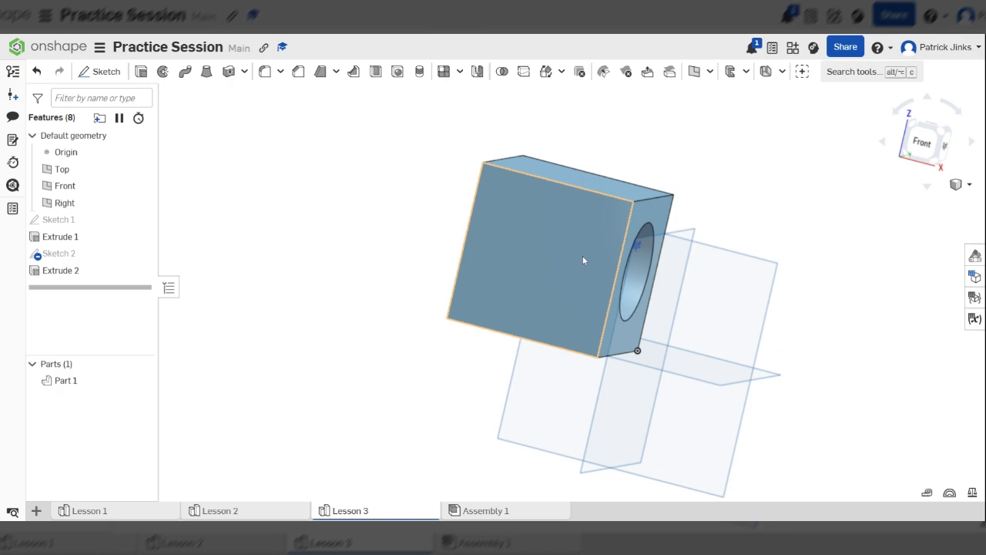
right_drag(671, 298, 624, 287)
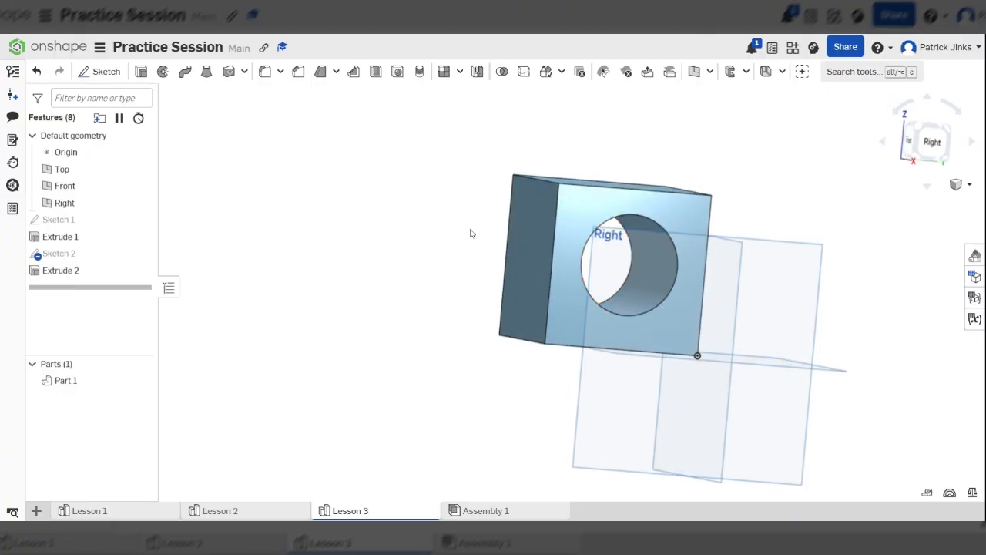
right_drag(611, 252, 740, 290)
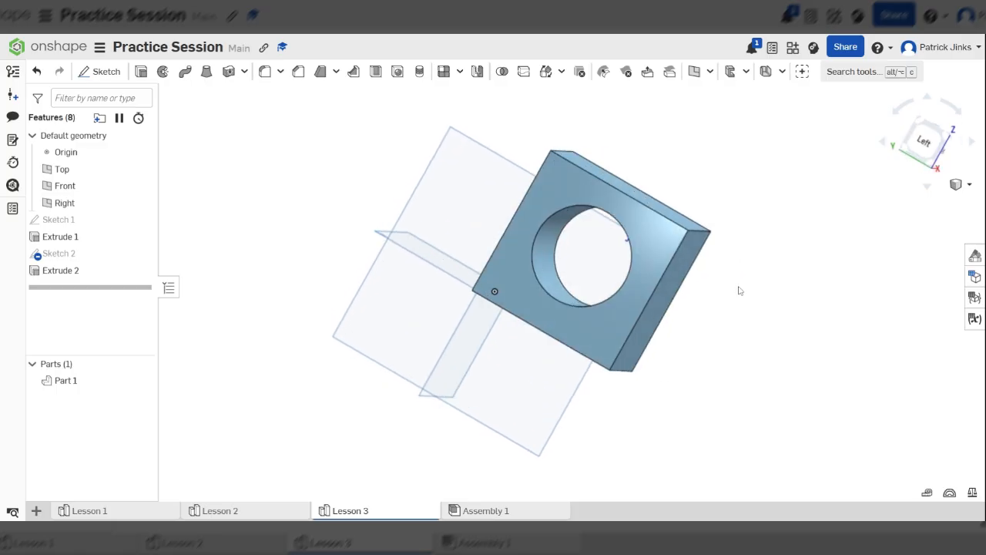
right_drag(652, 242, 513, 218)
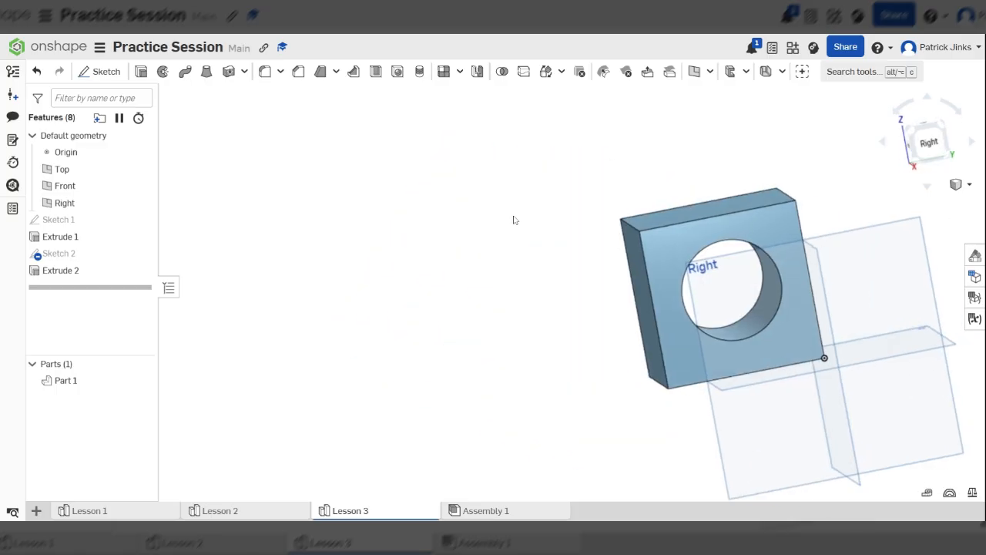
right_drag(665, 255, 755, 268)
Start a sketch on the cube's front face and draw a closed, wavy freeform spline across most of it.
click(563, 289)
key(n)
scroll(571, 282, up, 3)
scroll(581, 266, down, 2)
click(101, 71)
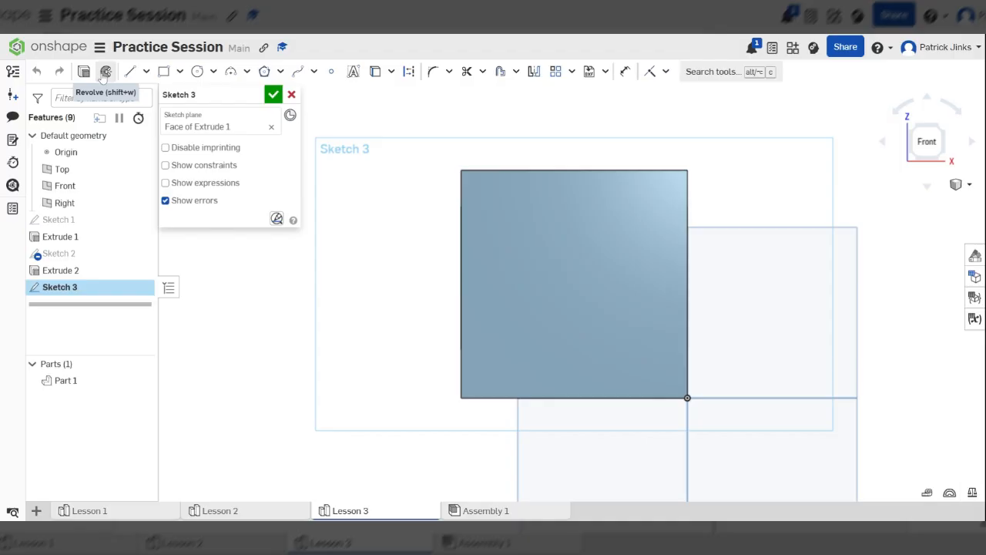
click(299, 72)
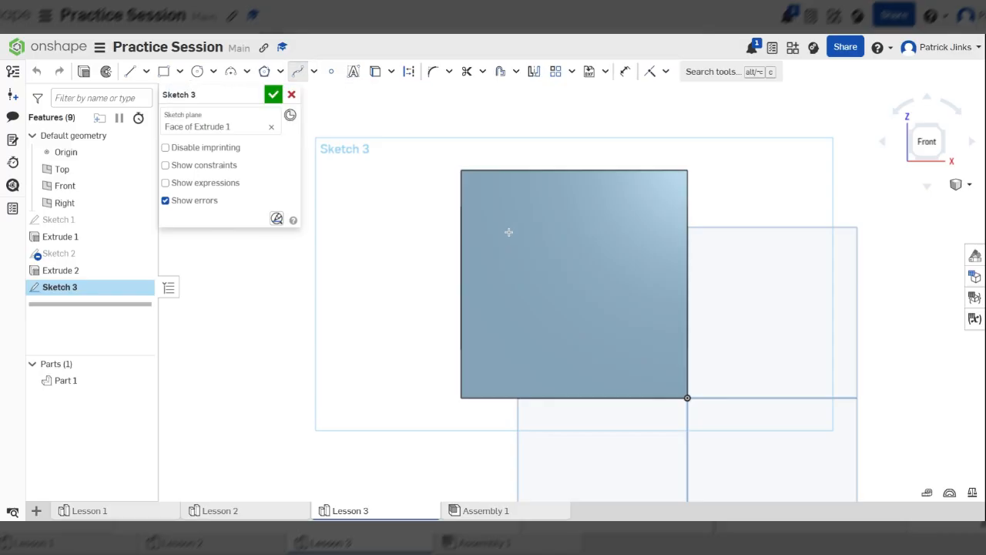
click(586, 205)
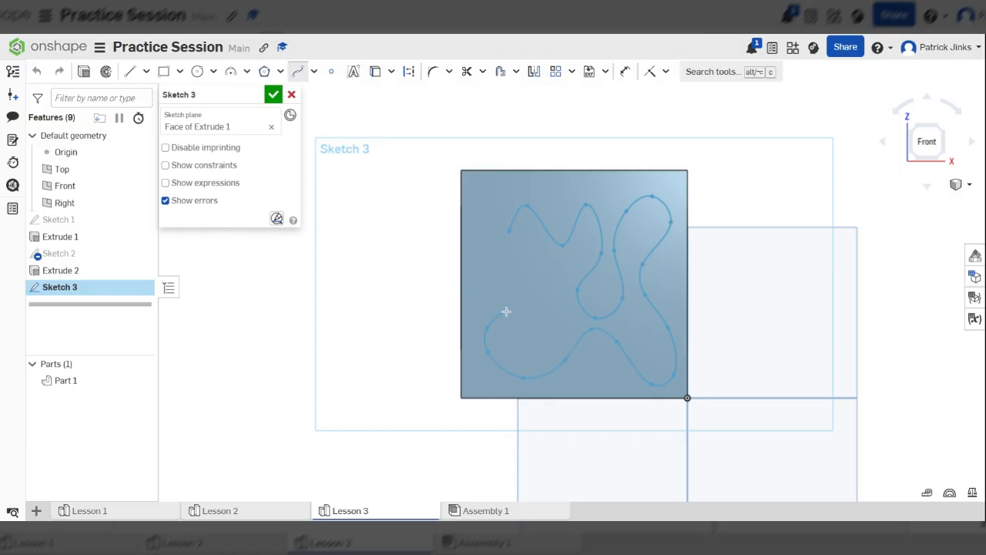
click(508, 230)
Extrude the closed spline region as a cut through the cube with a blind depth of 230 mm.
scroll(599, 261, down, 5)
right_drag(690, 261, 631, 287)
right_click(630, 286)
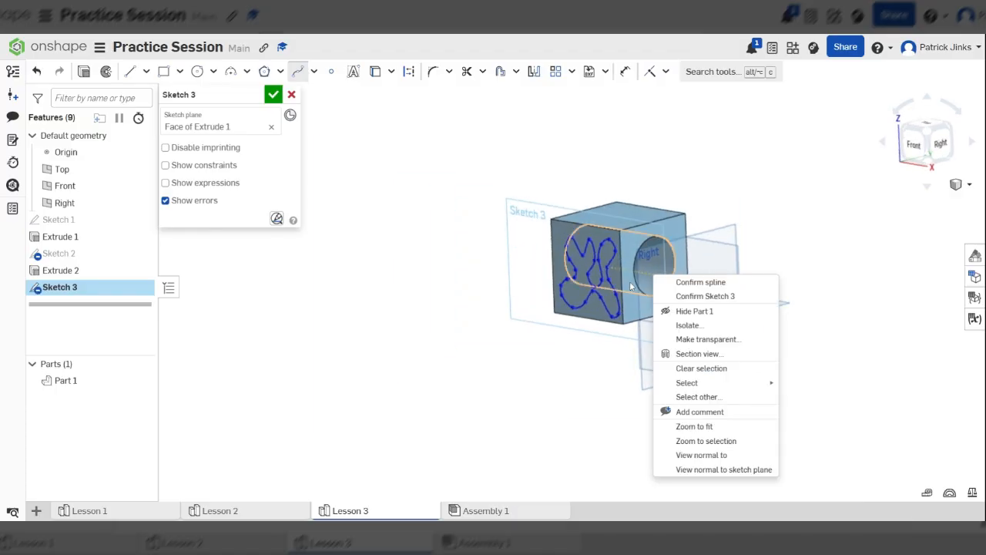
click(87, 75)
right_drag(616, 311, 573, 295)
drag(557, 282, 505, 289)
click(237, 131)
drag(691, 256, 813, 230)
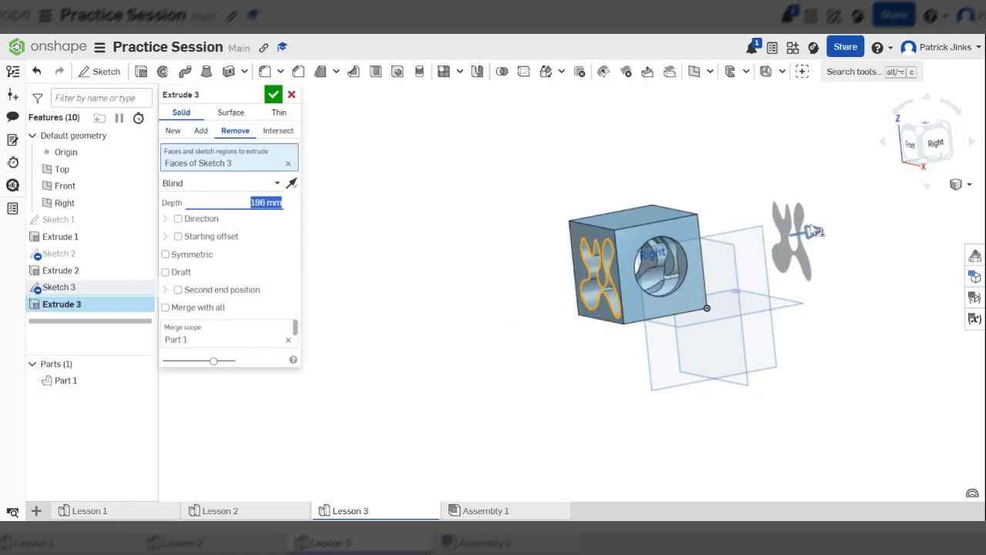
click(273, 94)
Start a new sketch on the cube's top face, viewed straight on.
right_drag(725, 362, 786, 351)
scroll(435, 217, up, 3)
scroll(899, 311, up, 3)
right_drag(886, 325, 840, 402)
scroll(785, 420, down, 5)
click(740, 328)
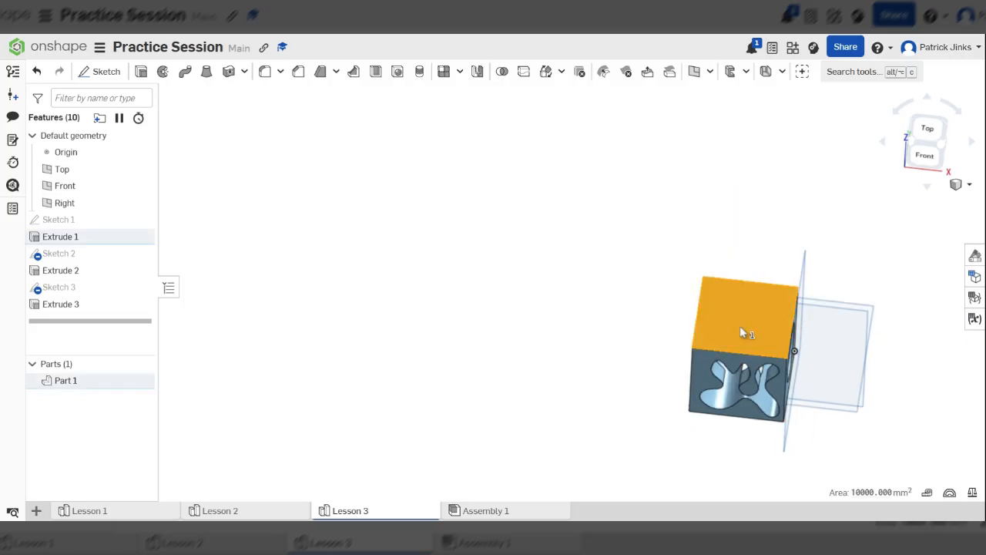
key(n)
scroll(631, 323, up, 3)
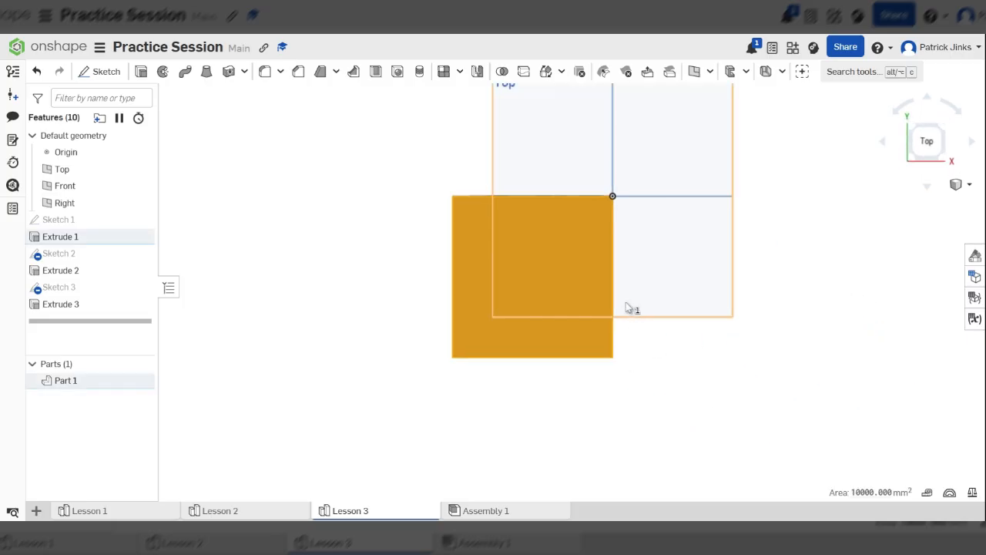
click(116, 79)
scroll(513, 238, up, 3)
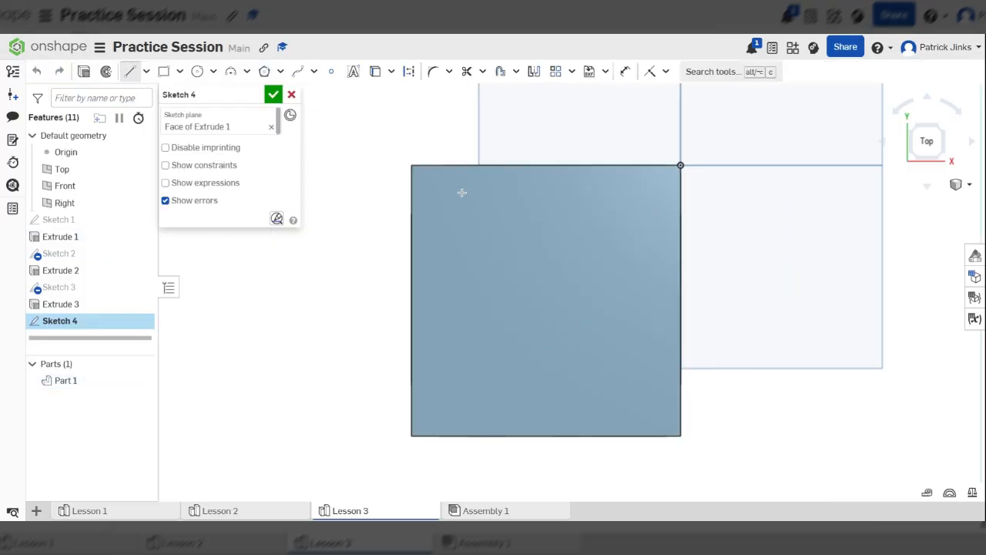
Draw a closed, jagged outline of connected straight lines across most of the cube's top face, ending at its starting point.
click(478, 216)
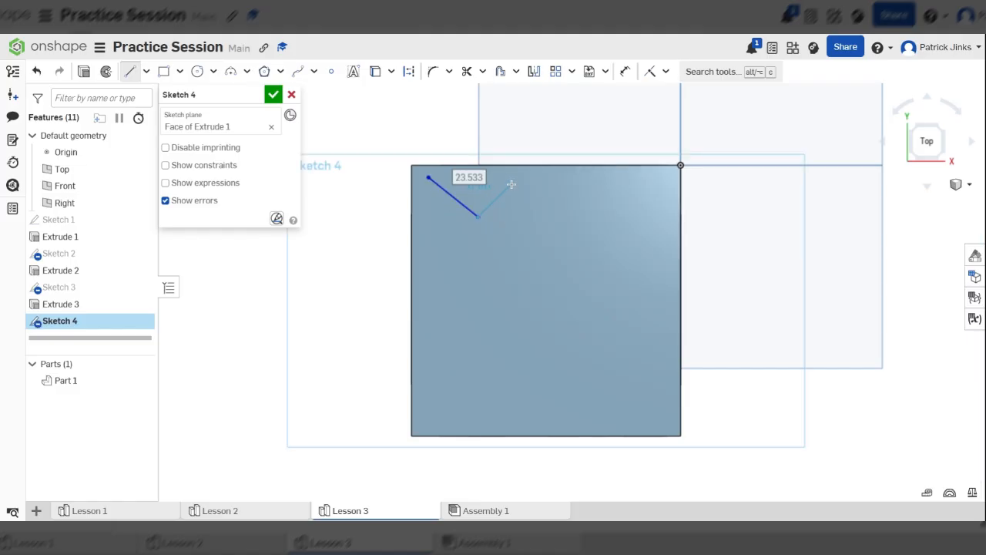
click(511, 183)
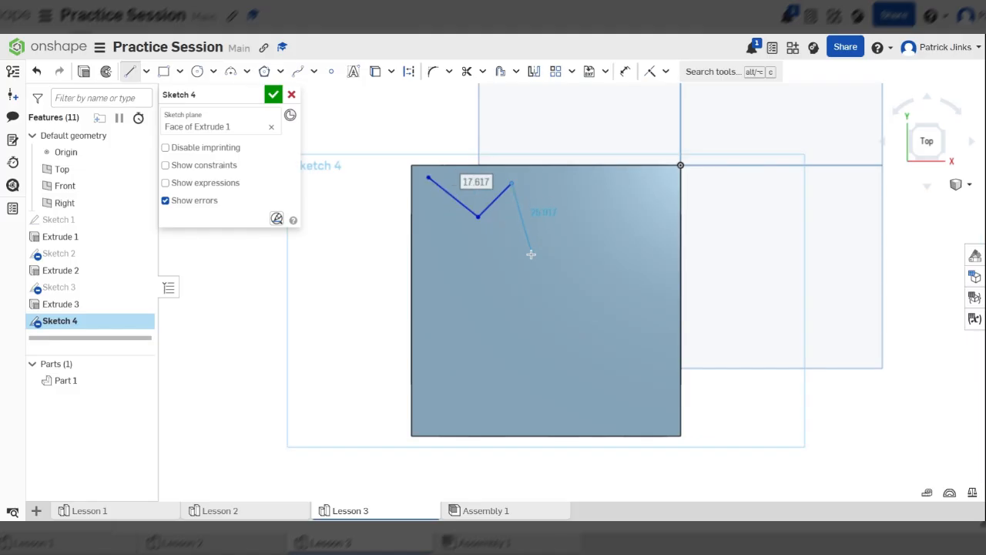
click(531, 255)
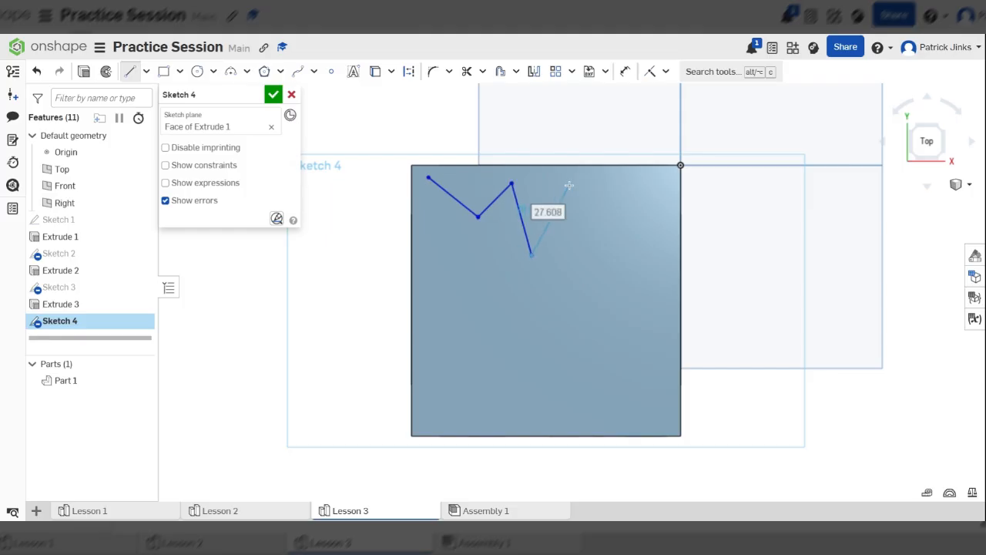
click(569, 185)
click(588, 239)
click(647, 214)
click(597, 287)
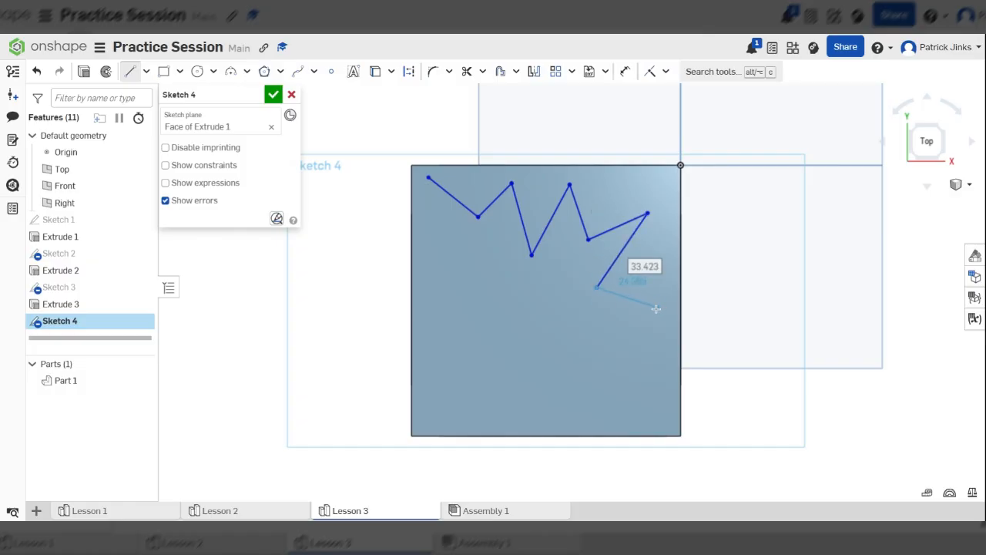
click(656, 309)
click(596, 347)
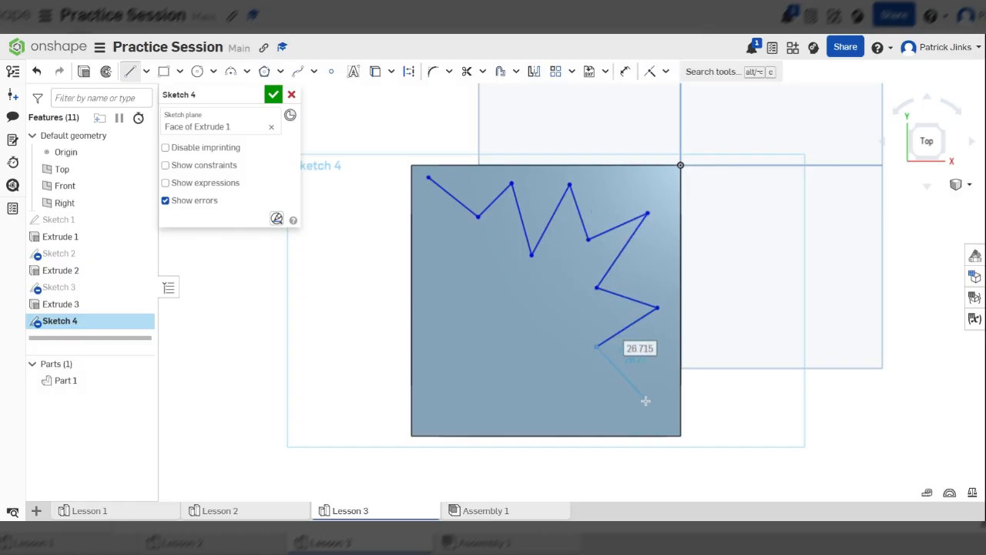
click(644, 399)
click(545, 417)
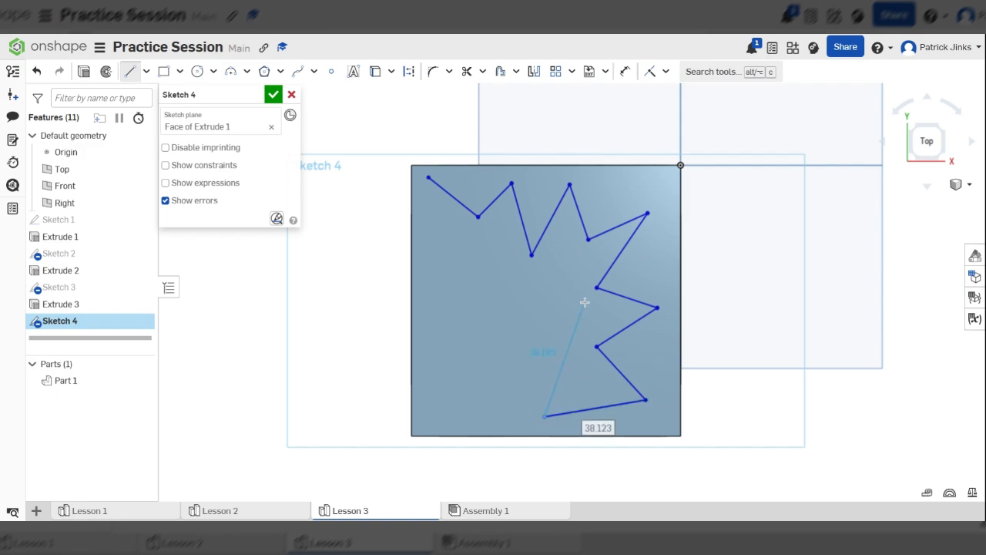
click(577, 312)
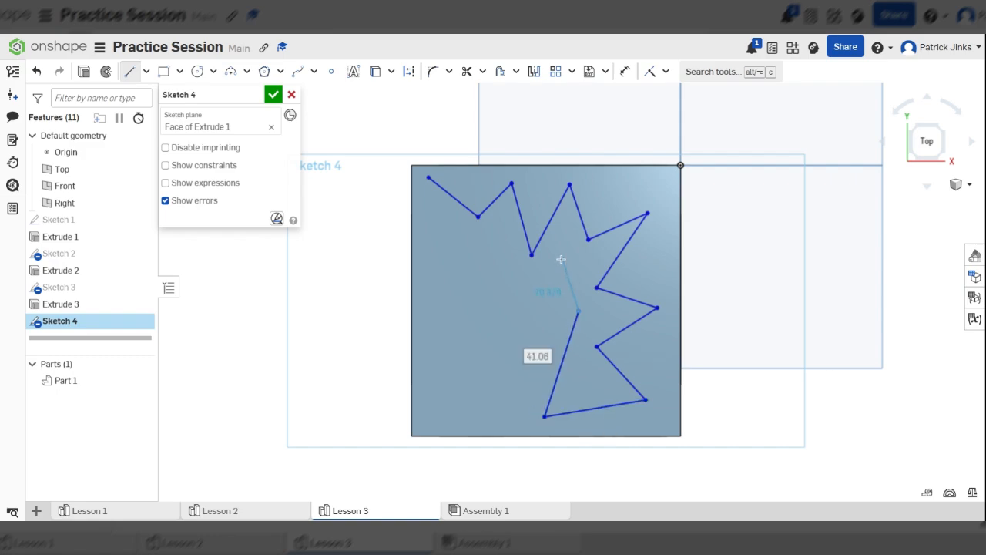
click(561, 258)
click(515, 323)
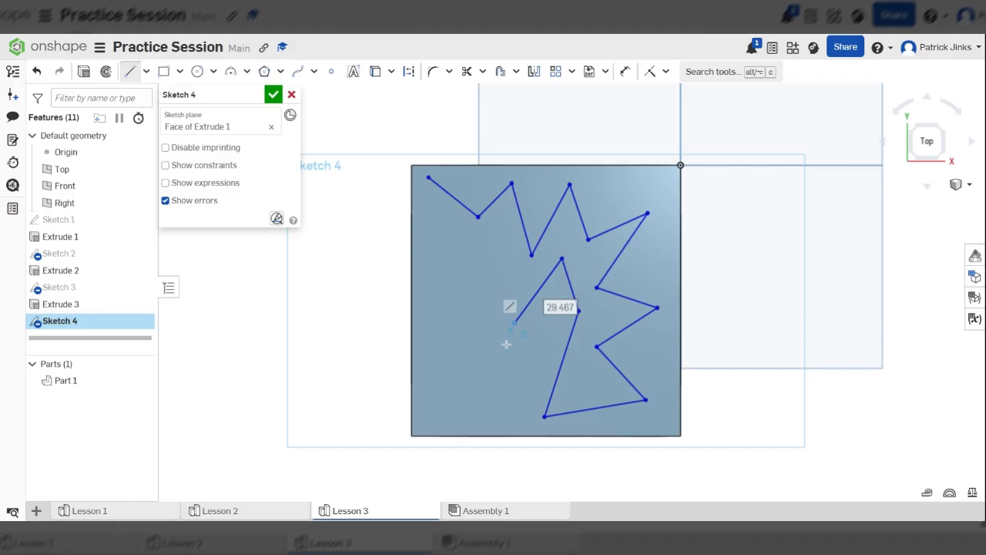
click(528, 380)
click(438, 418)
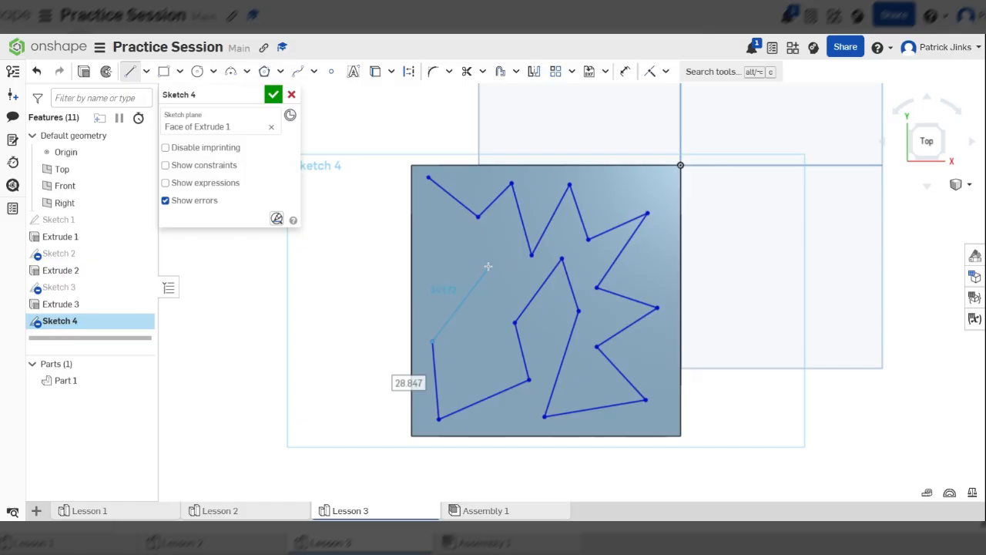
click(430, 176)
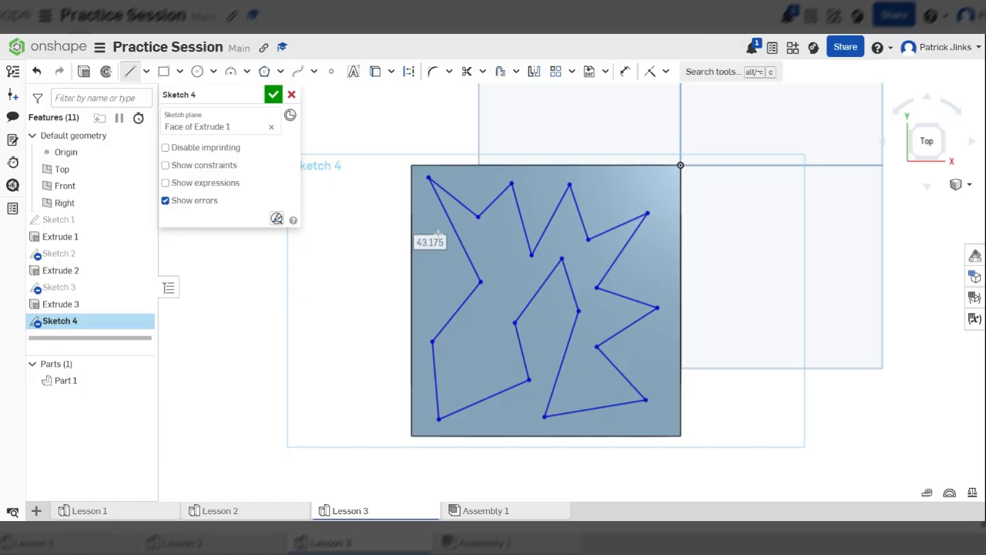
scroll(456, 192, up, 6)
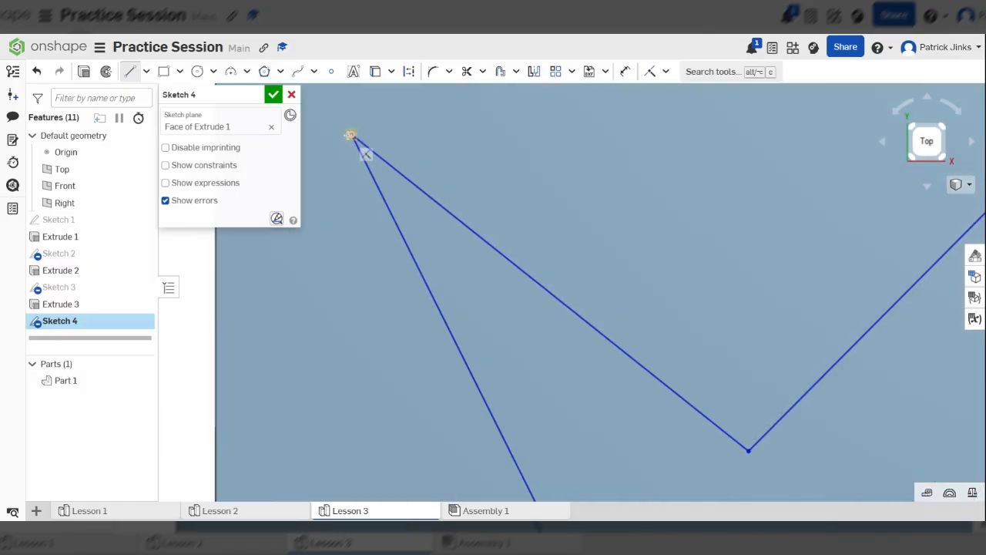
scroll(350, 136, down, 6)
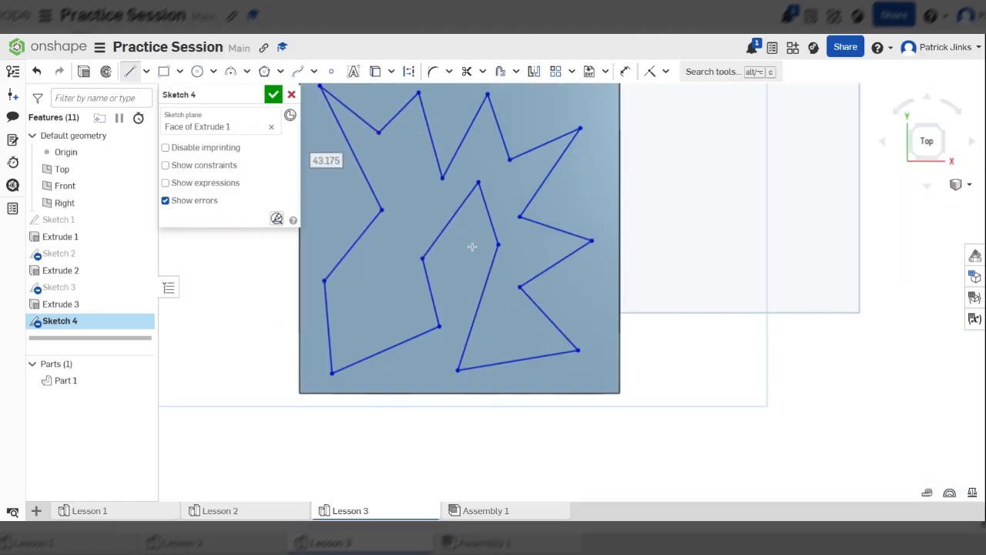
Extrude the jagged sketch region as a cut down through the cube with a blind depth of 208 mm.
scroll(465, 307, down, 2)
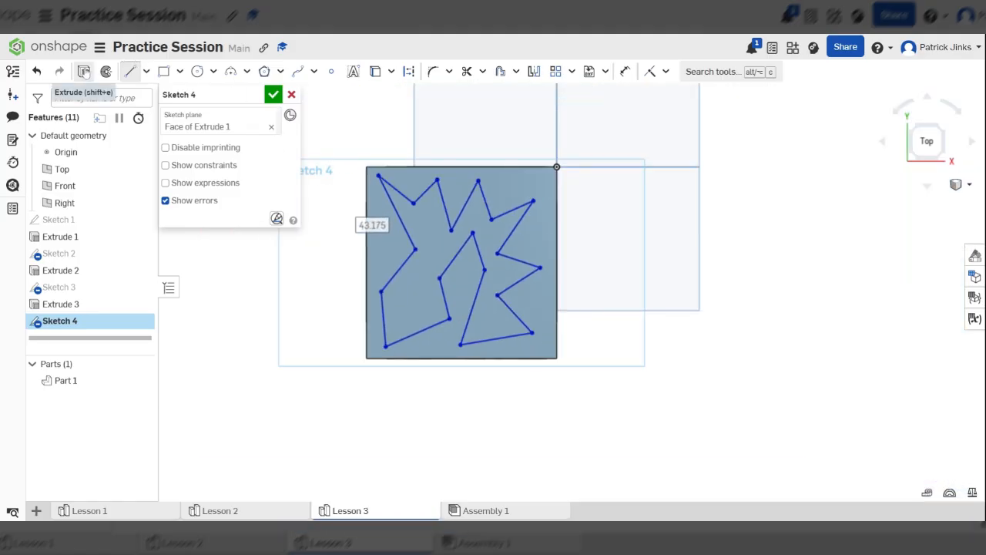
click(84, 71)
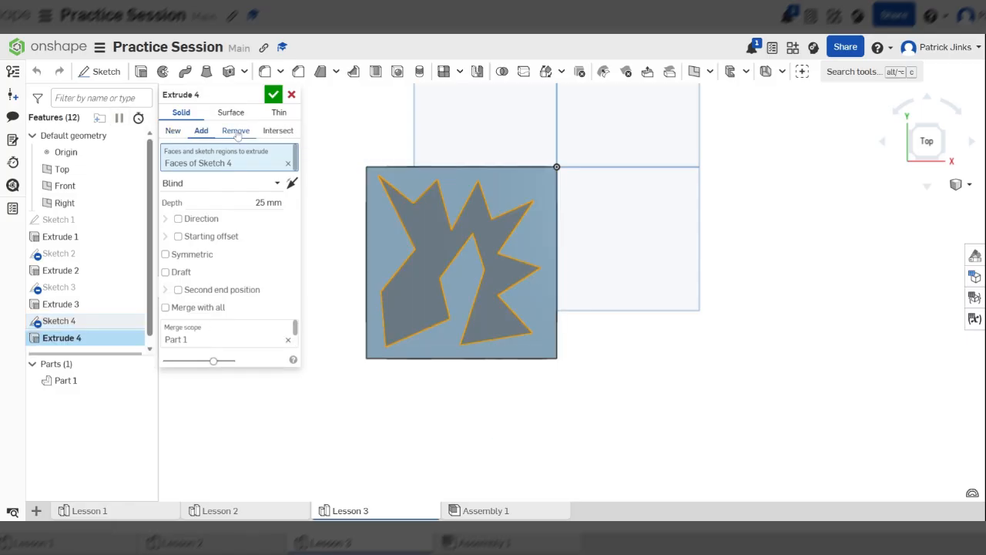
click(235, 130)
right_drag(736, 305, 634, 270)
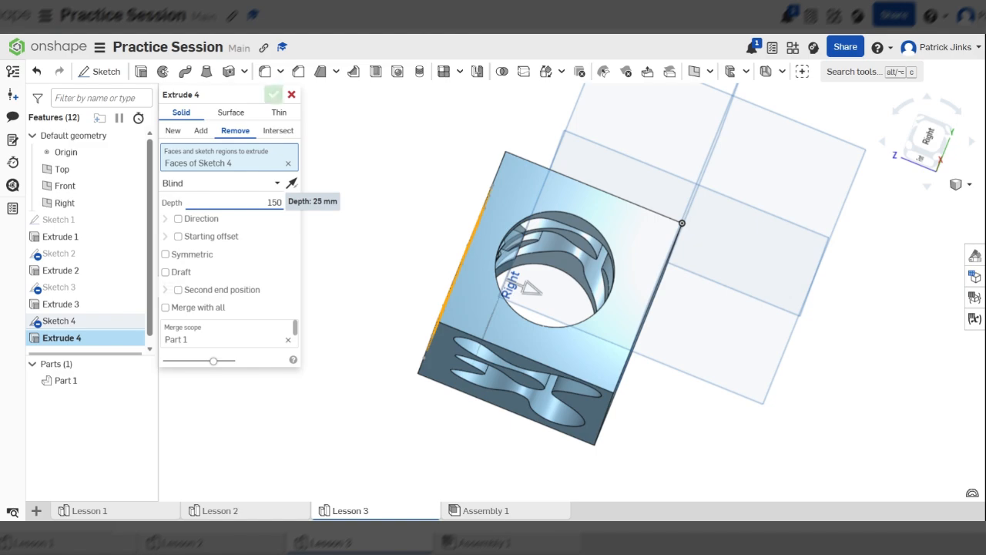
scroll(359, 205, down, 3)
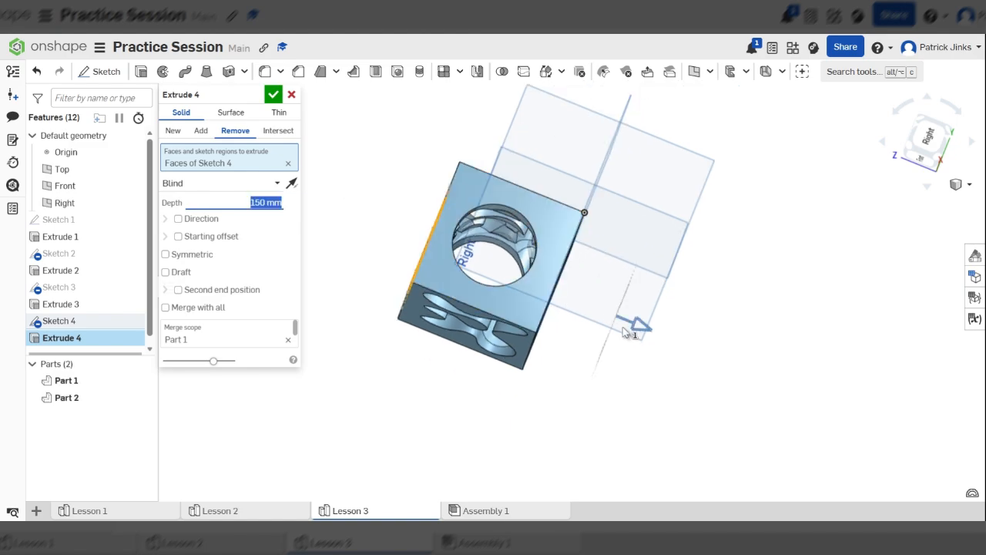
drag(619, 325, 717, 354)
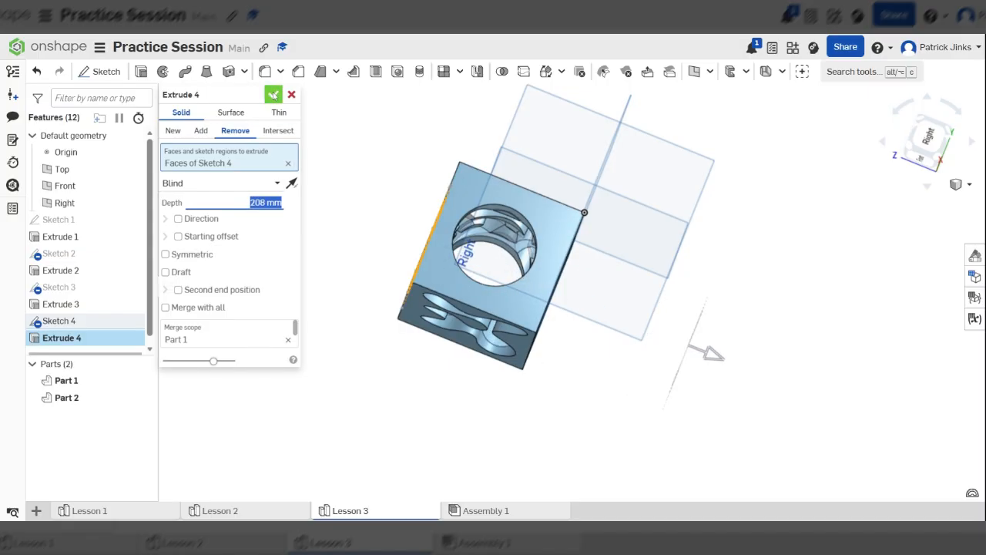
click(273, 94)
Examine the finished cube from several sides, including where the circular, spline and jagged cuts intersect inside.
right_drag(539, 255, 329, 255)
scroll(562, 264, up, 5)
right_drag(571, 276, 334, 182)
scroll(555, 195, down, 5)
scroll(563, 173, up, 4)
scroll(647, 224, up, 4)
scroll(585, 214, down, 6)
scroll(650, 224, up, 3)
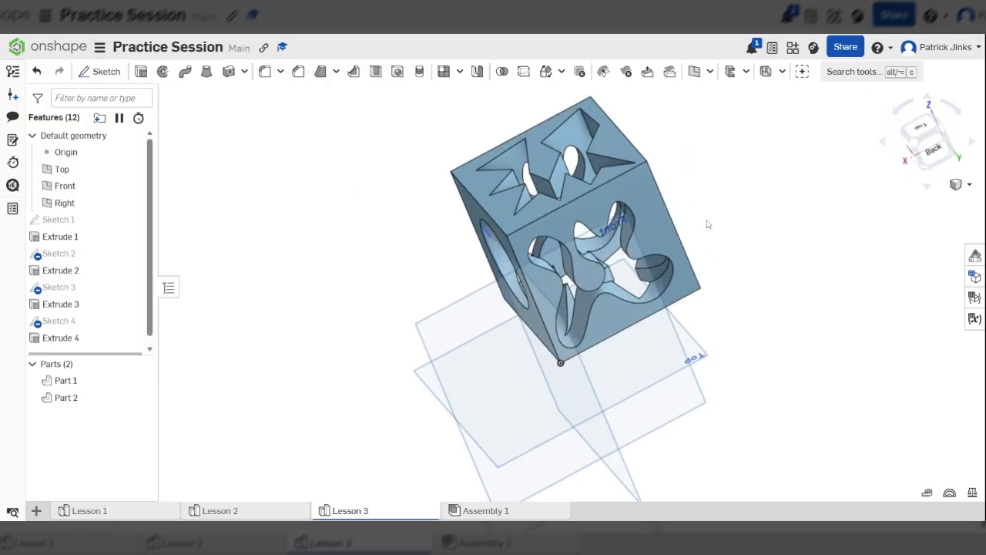
click(917, 145)
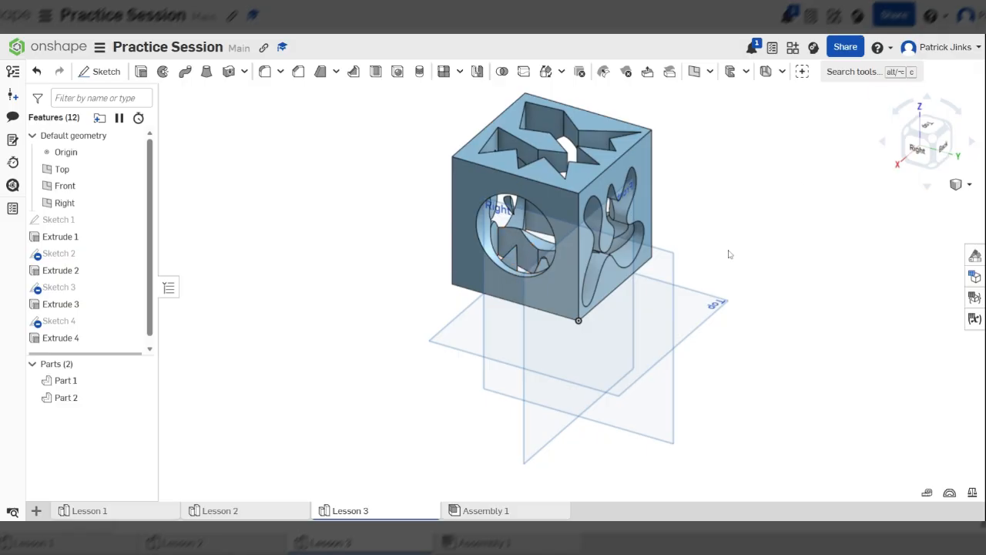
scroll(696, 233, down, 3)
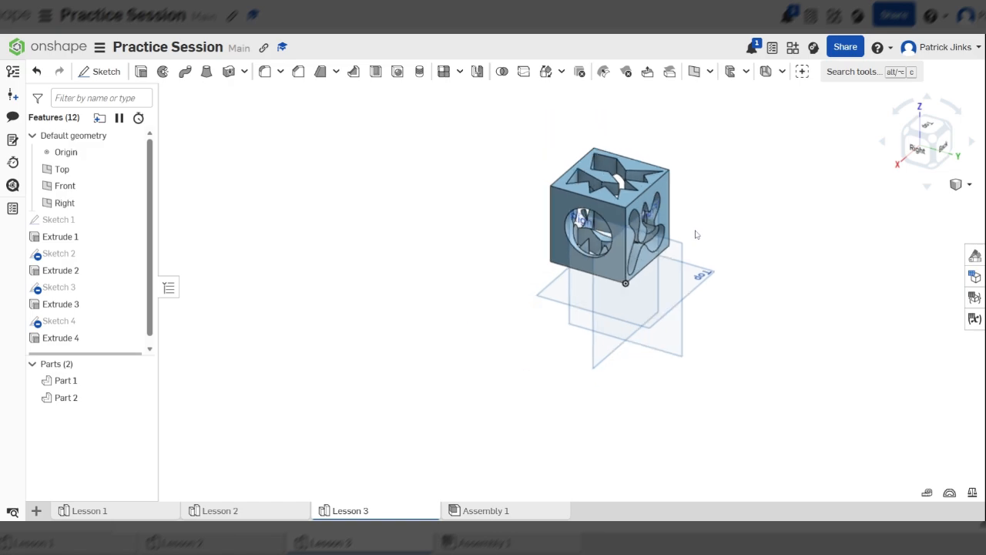
scroll(698, 232, up, 5)
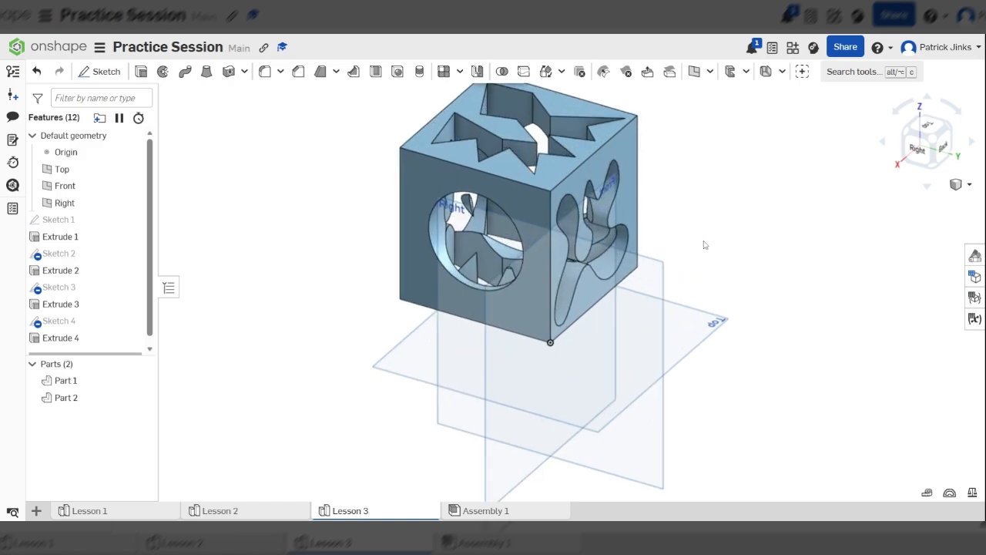
scroll(699, 250, down, 4)
right_drag(599, 215, 655, 202)
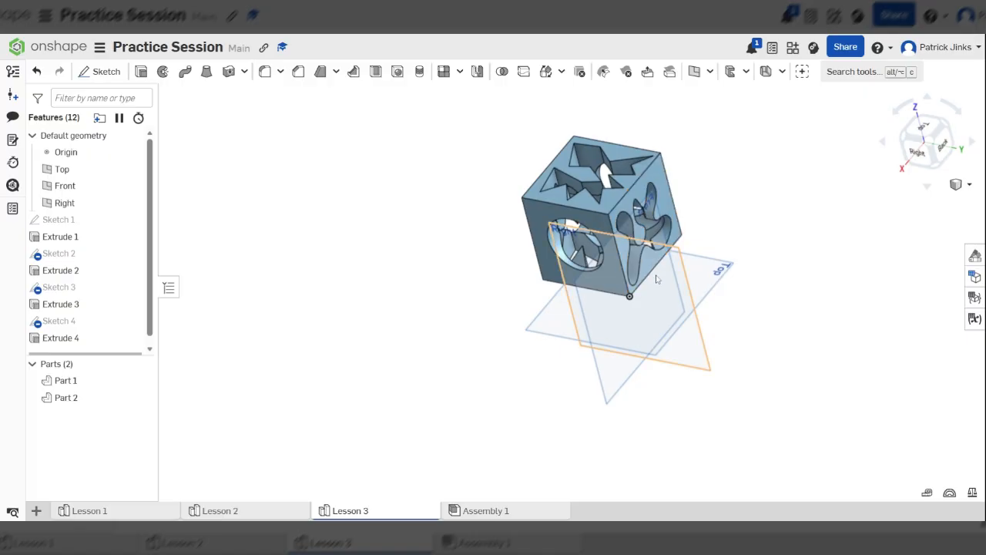
right_drag(695, 223, 664, 235)
right_drag(730, 238, 675, 231)
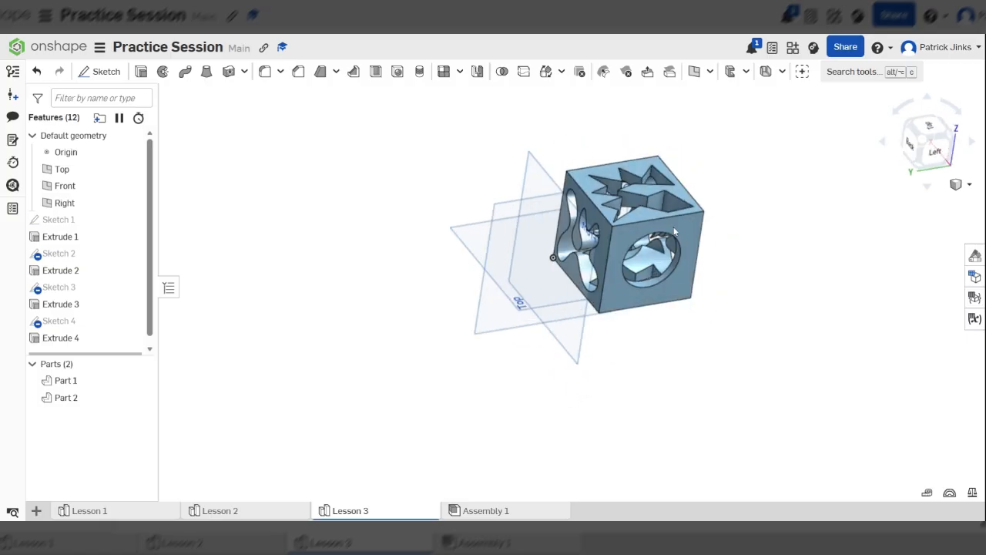
scroll(675, 231, up, 3)
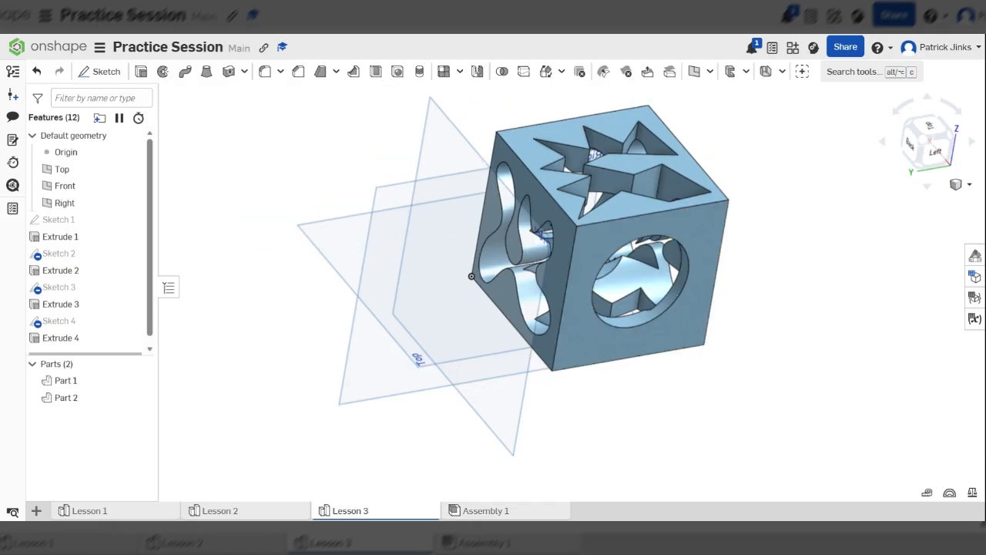